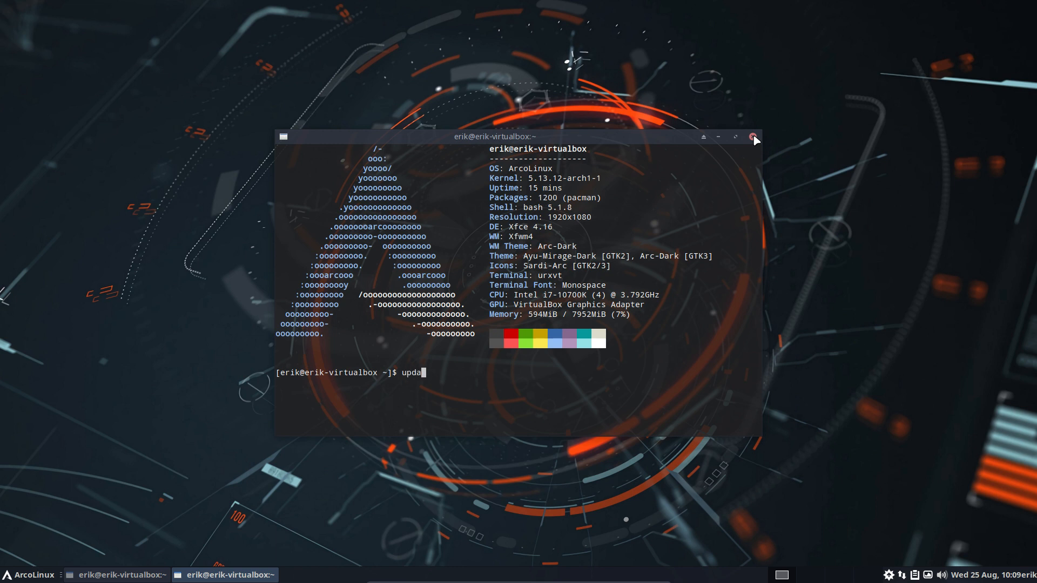
Run update in urxvt until nothing is left to upgrade, then close the terminal.
{"action": "key", "text": "Return"}
{"action": "key", "text": "Return"}
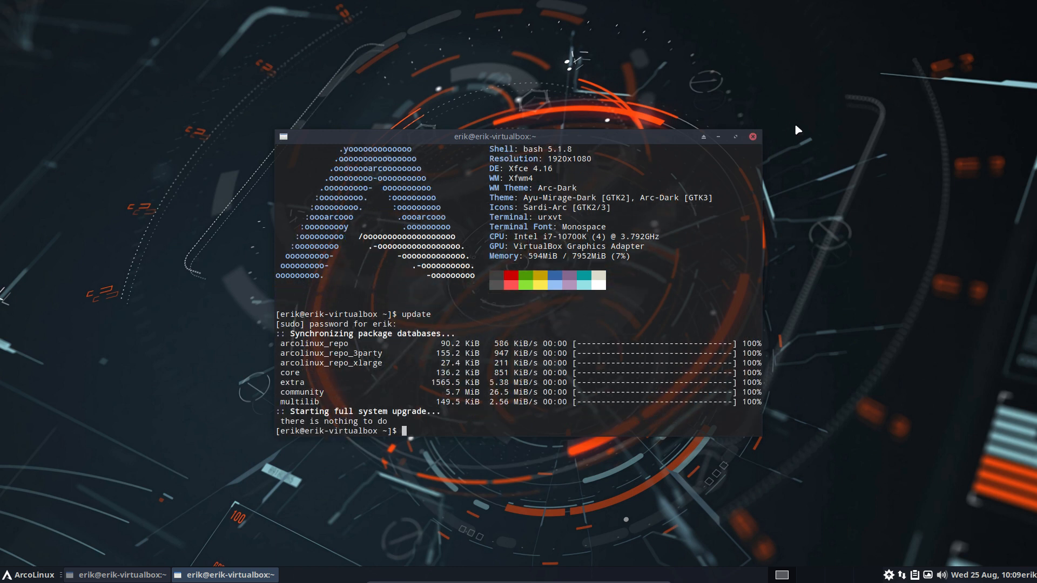
{"action": "left_click", "coordinate": [752, 136]}
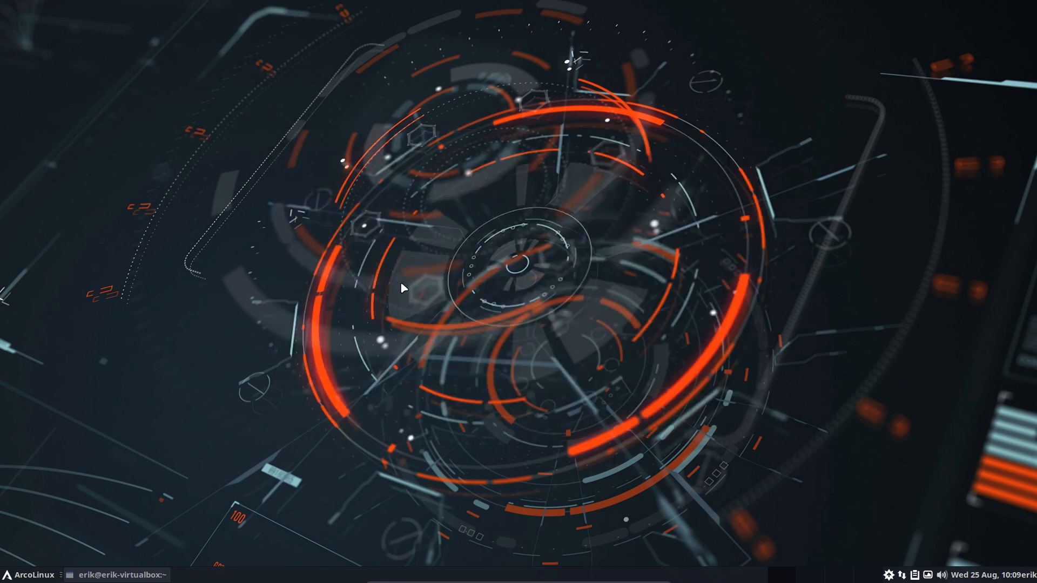
Launch ArcoLinux Desktop Trasher from a Whisker menu search for 'des', authenticating with the administrator password.
{"action": "left_click", "coordinate": [22, 576]}
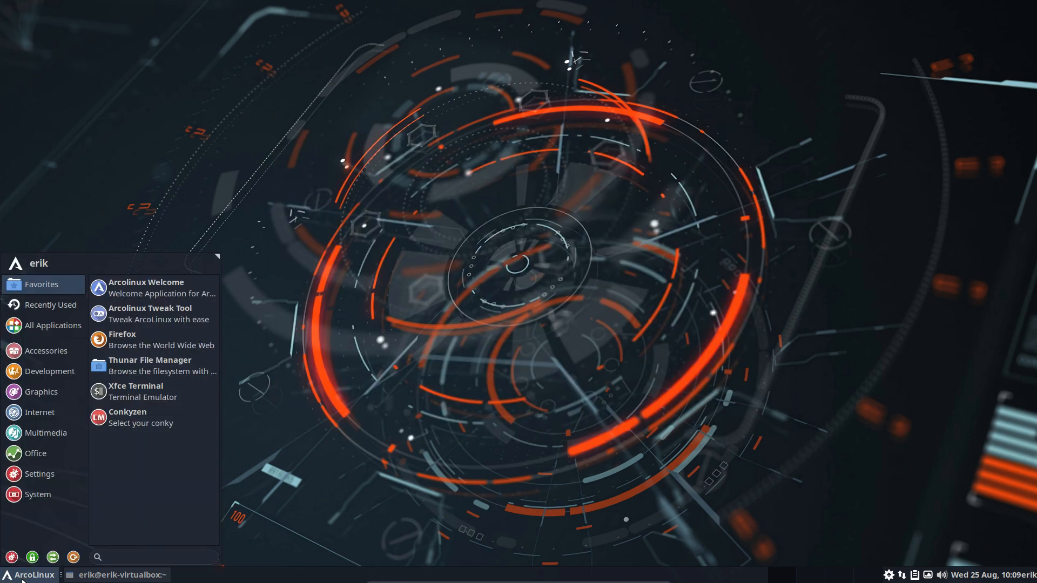
{"action": "type", "text": "des"}
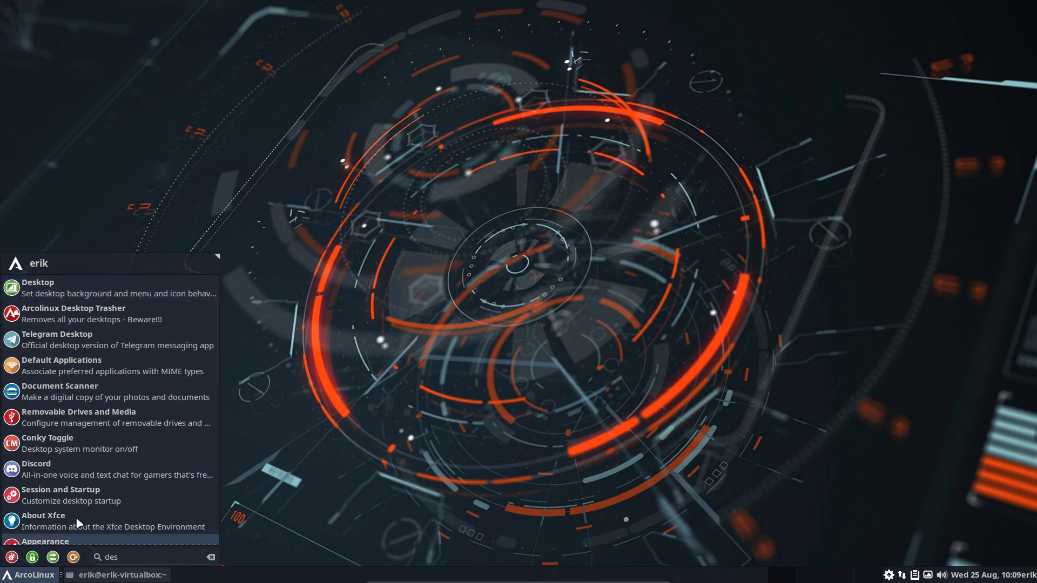
{"action": "left_click", "coordinate": [111, 315]}
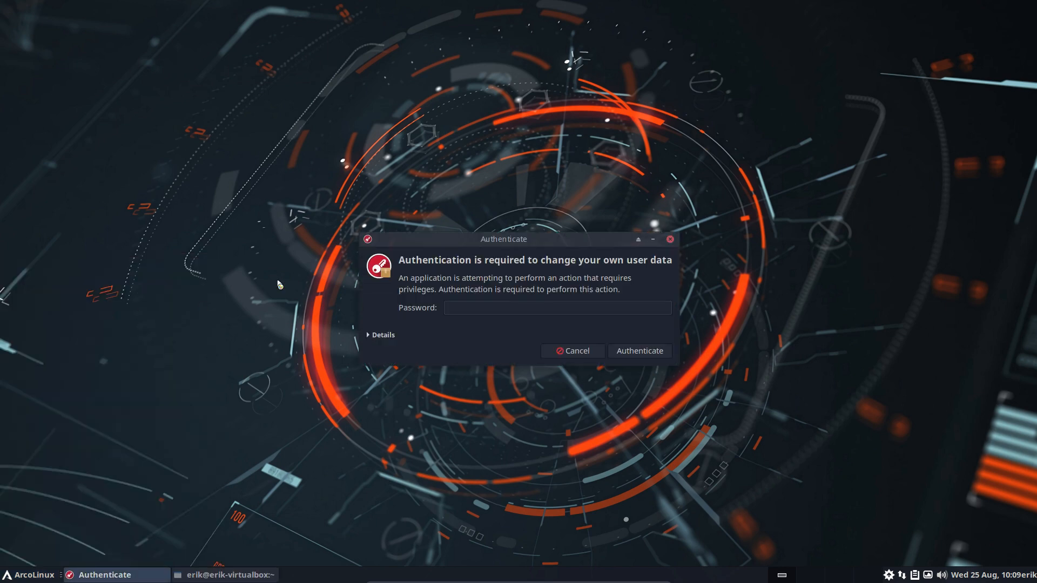
{"action": "type", "text": "****"}
{"action": "key", "text": "Return"}
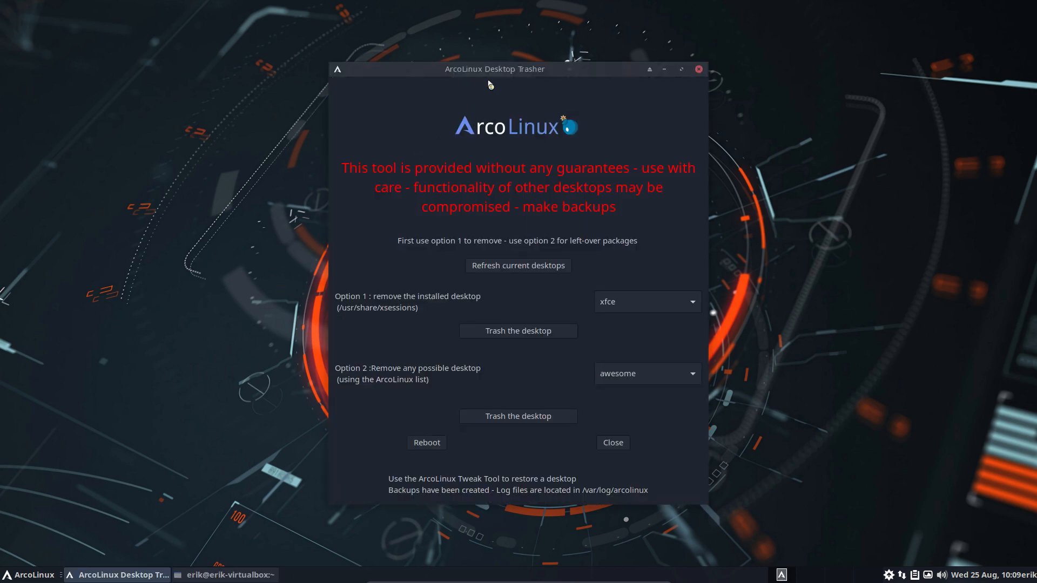
Put the Trasher on the right and open Tweak Tool's Desktop Installer page on the left after authenticating.
{"action": "left_click_drag", "start_coordinate": [512, 70], "coordinate": [993, 72]}
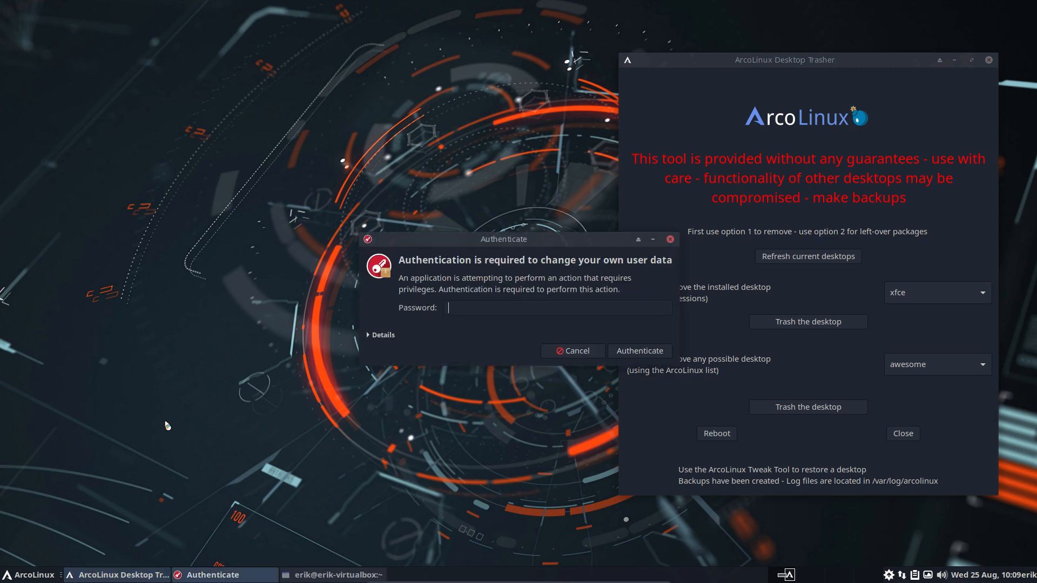
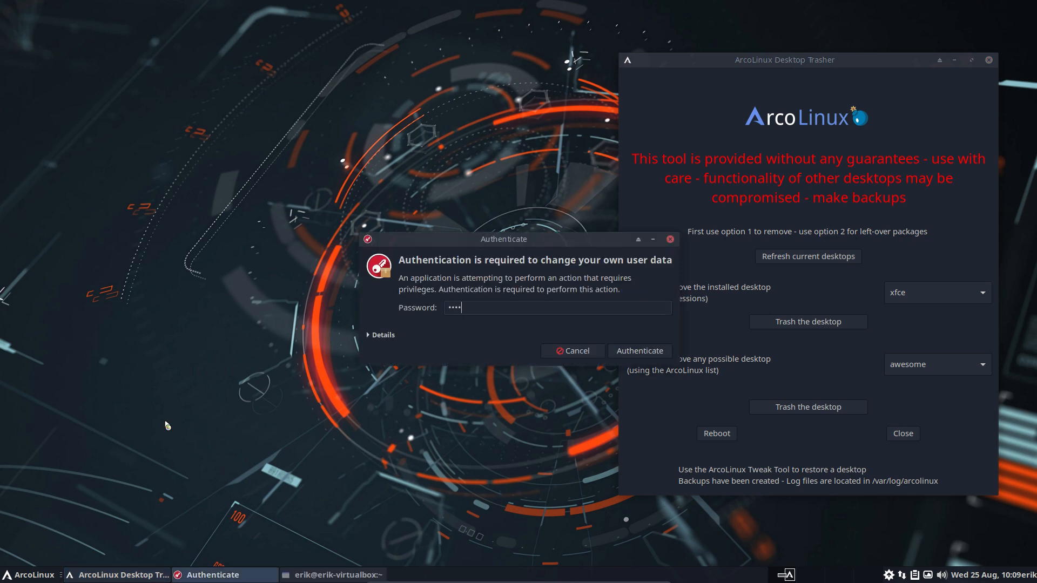
{"action": "key", "text": "Return"}
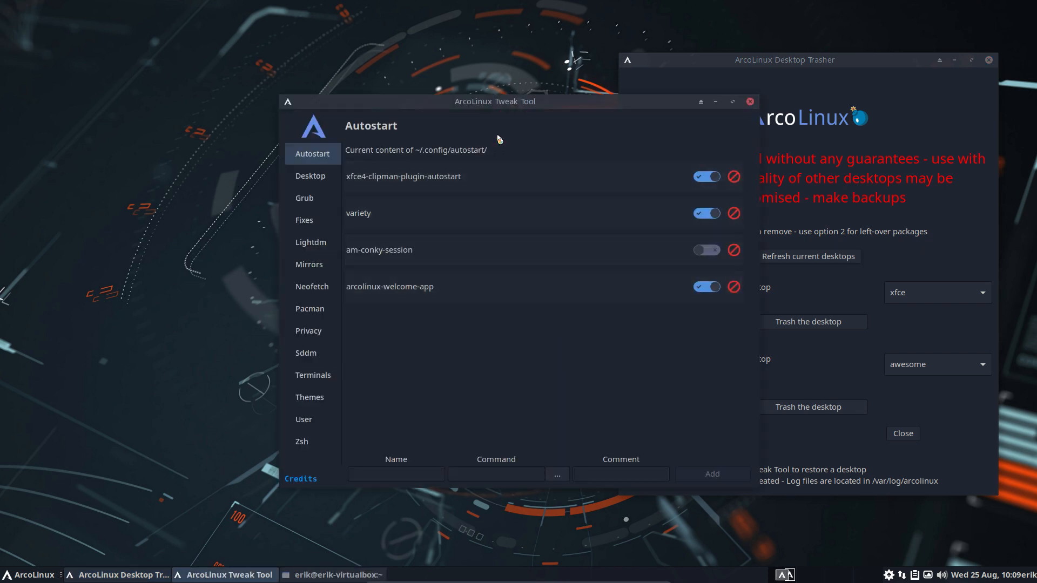
{"action": "left_click_drag", "start_coordinate": [515, 100], "coordinate": [268, 94]}
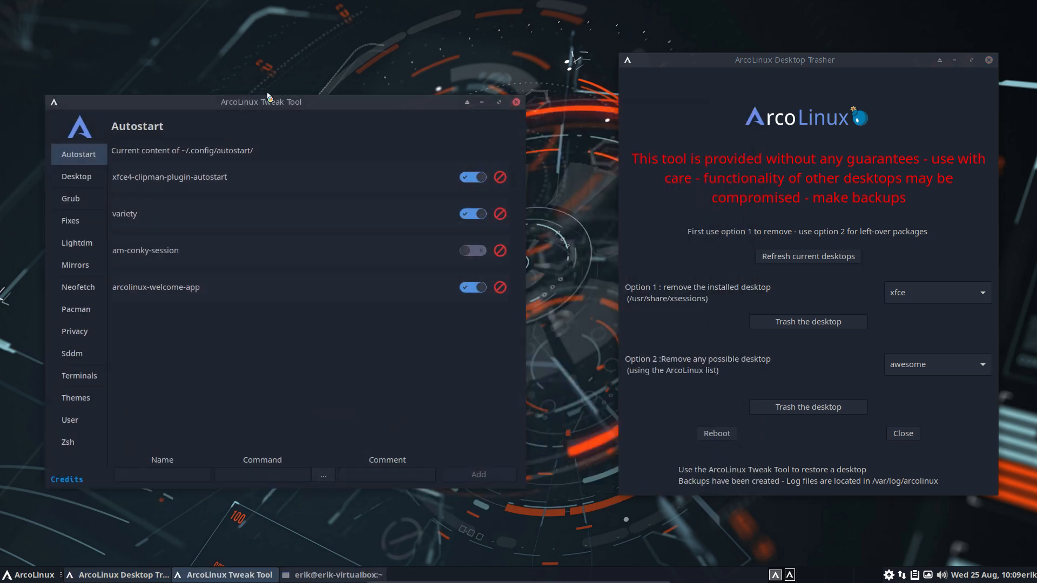
{"action": "left_click", "coordinate": [90, 176]}
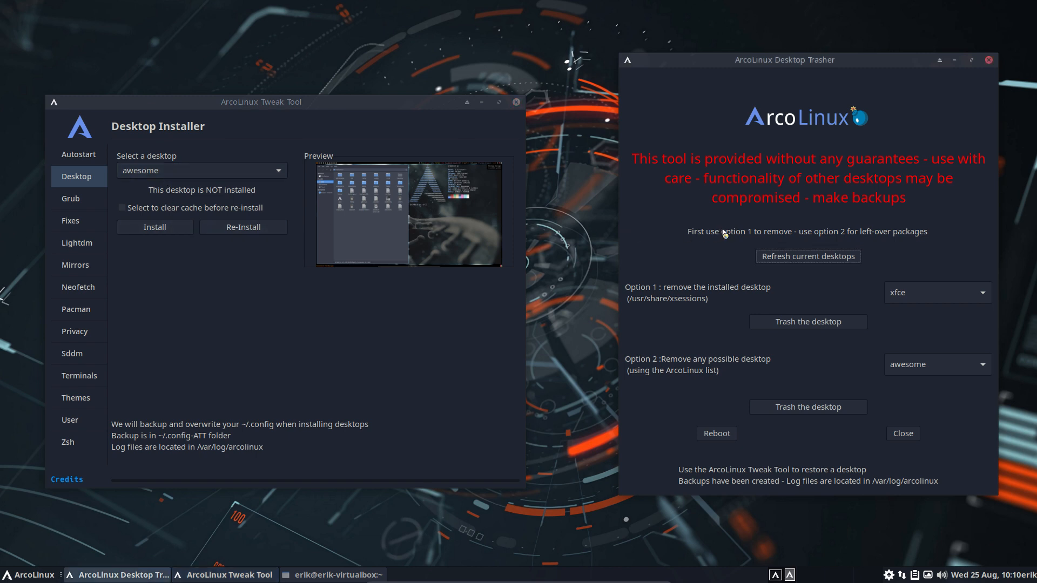
Refresh the current desktops, check the installable desktops list with awesome kept, and bring a terminal between the tools.
{"action": "left_click", "coordinate": [793, 256]}
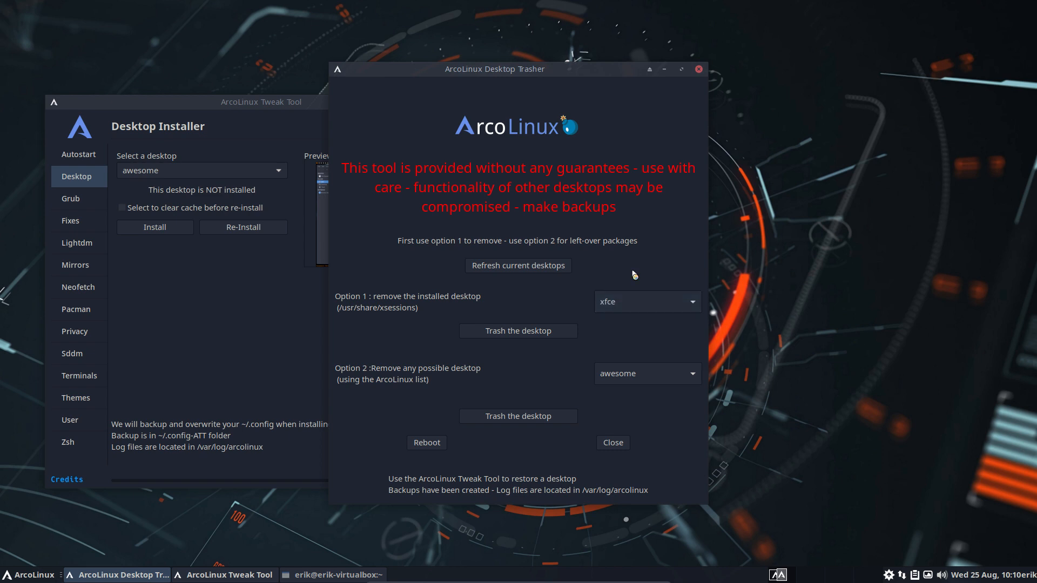
{"action": "left_click_drag", "start_coordinate": [535, 71], "coordinate": [817, 66]}
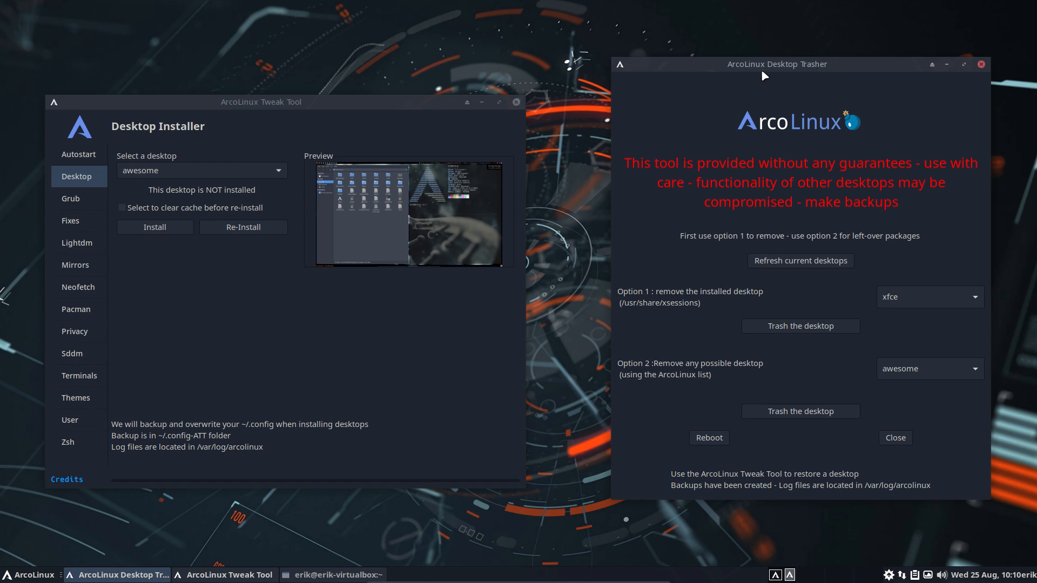
{"action": "left_click", "coordinate": [231, 166]}
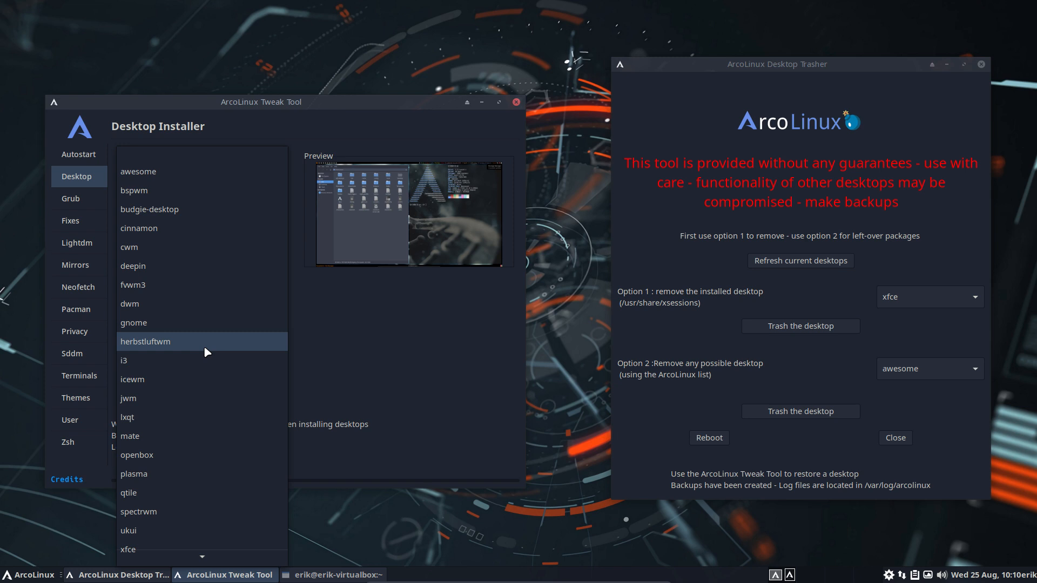
{"action": "left_click", "coordinate": [432, 313]}
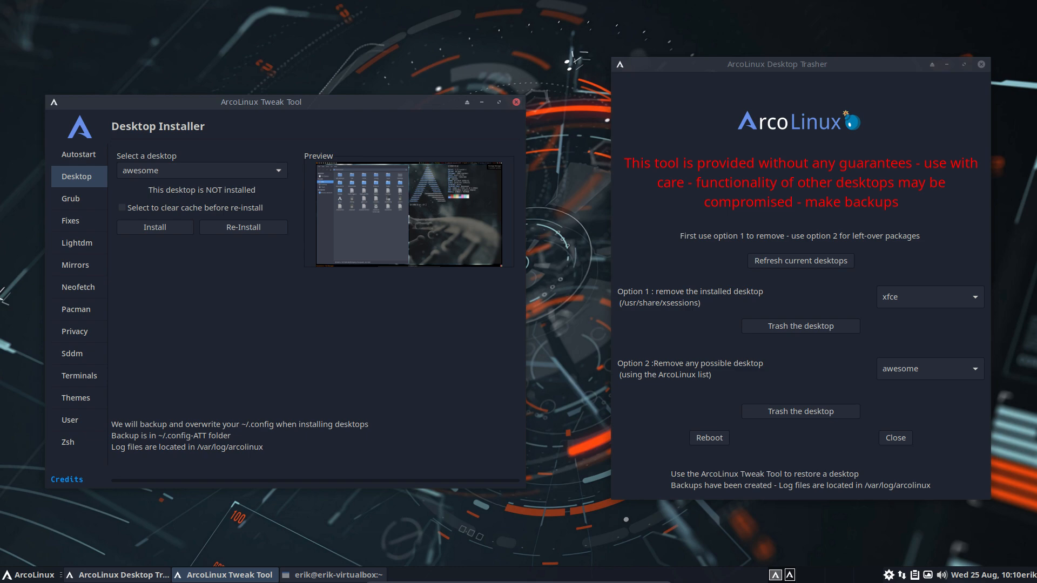
{"action": "left_click_drag", "start_coordinate": [0, 151], "coordinate": [595, 84]}
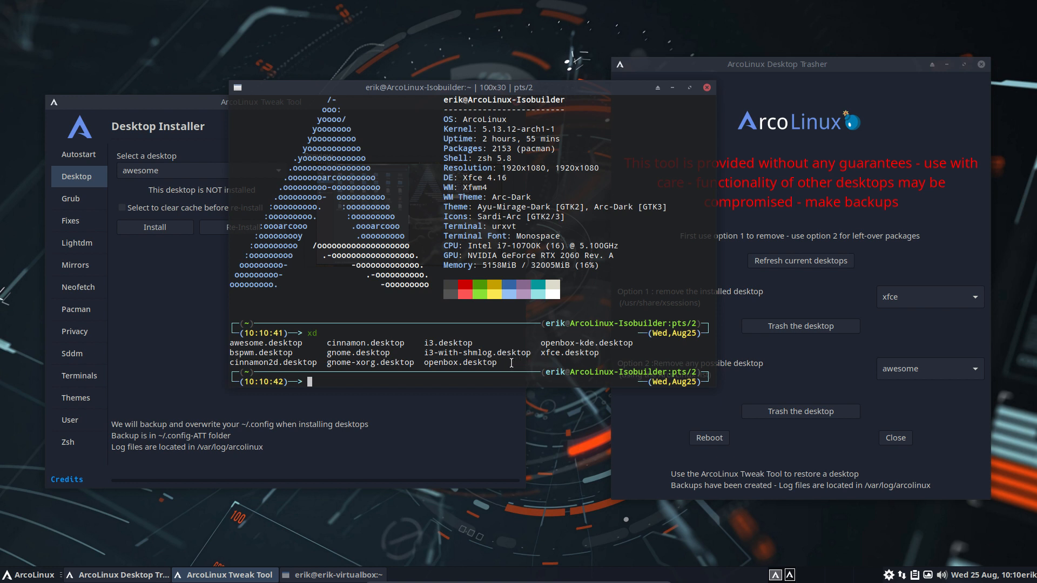
Highlight the listed .desktop session files, then close the urxvt terminal.
{"action": "left_click_drag", "start_coordinate": [521, 362], "coordinate": [227, 343]}
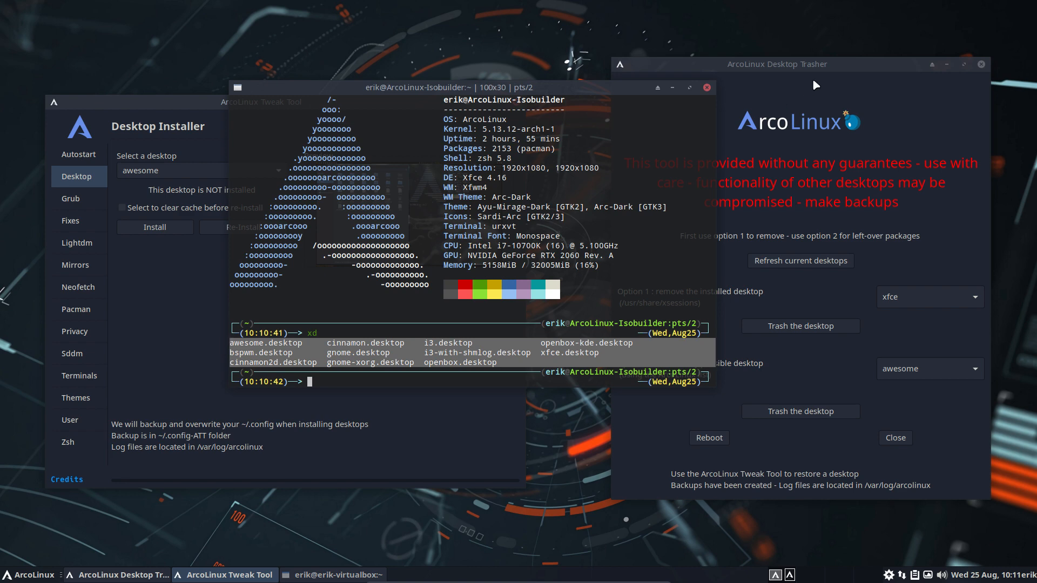
{"action": "left_click", "coordinate": [706, 87]}
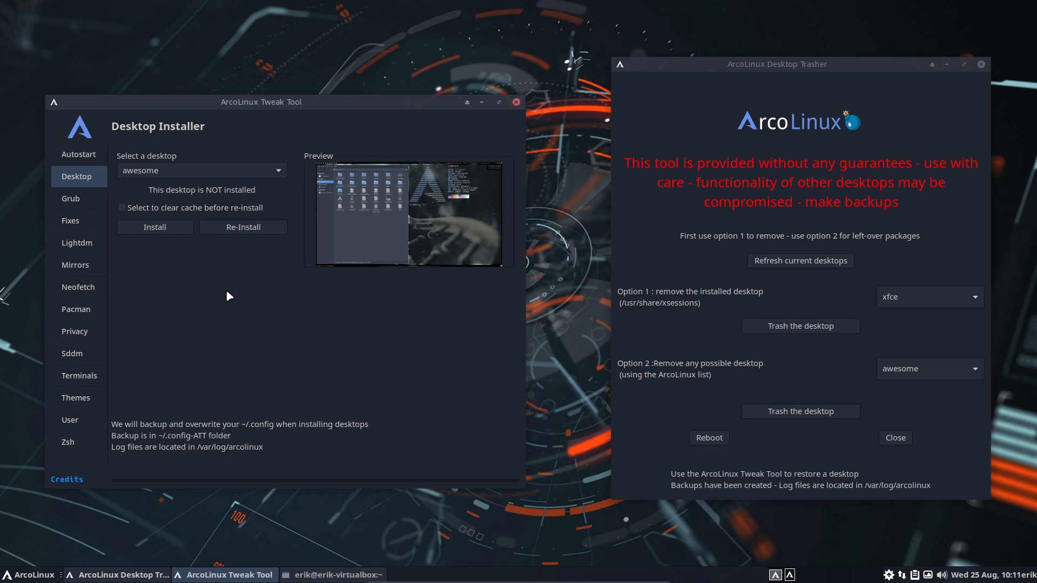
{"action": "left_click", "coordinate": [798, 287]}
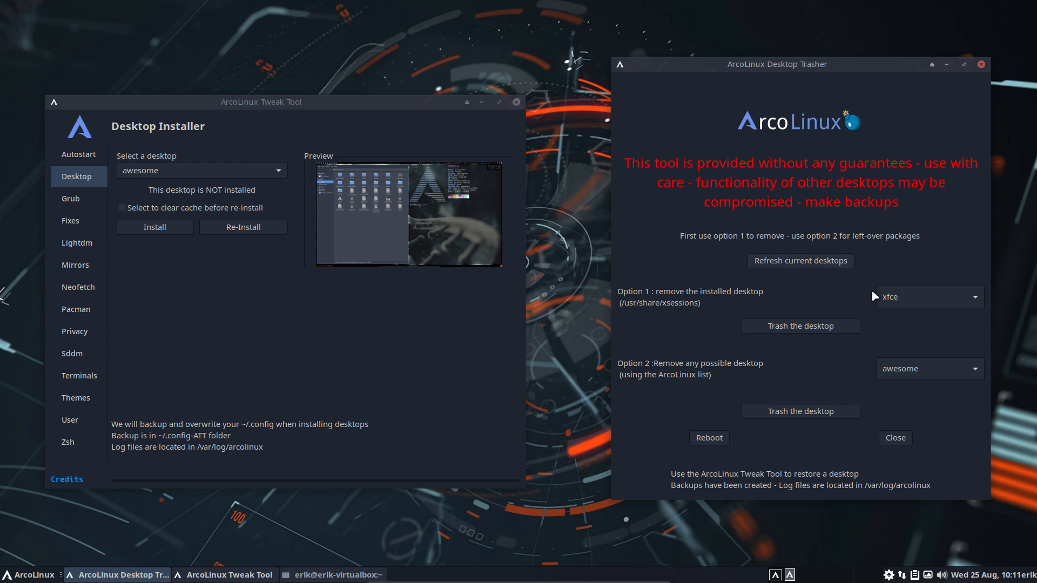
{"action": "left_click", "coordinate": [221, 185]}
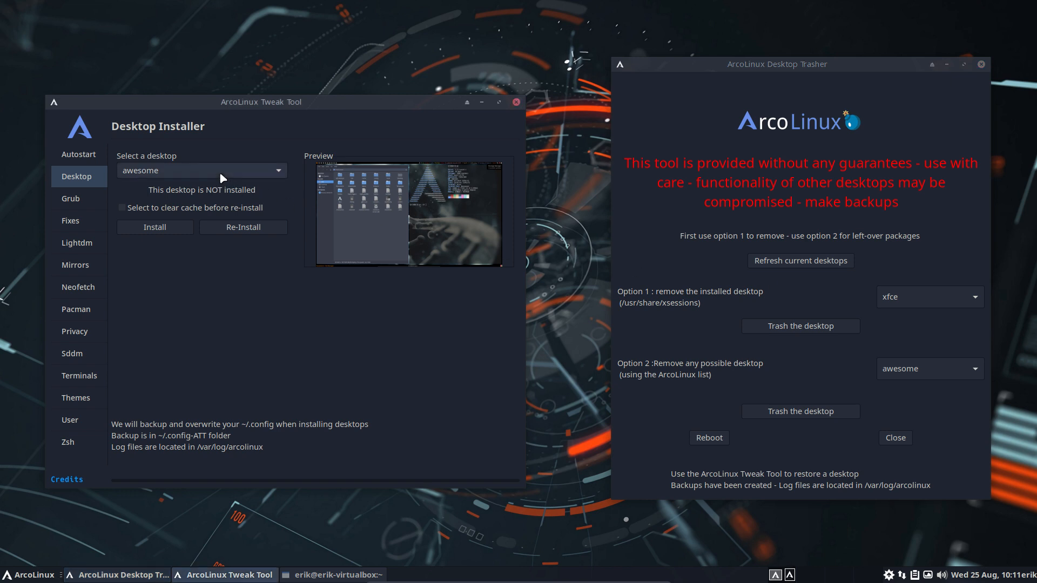
{"action": "left_click", "coordinate": [221, 171]}
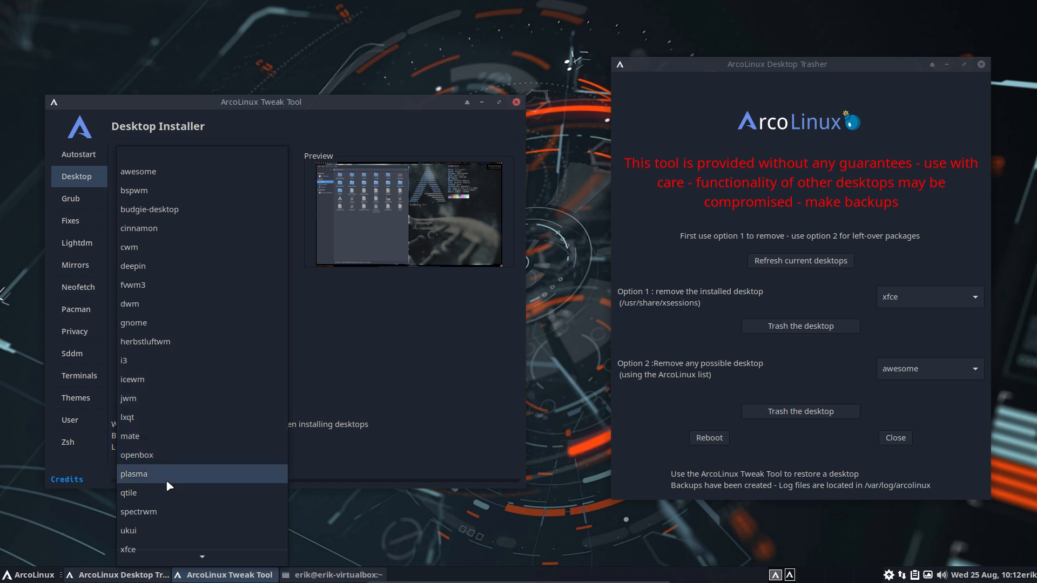
{"action": "scroll", "coordinate": [157, 527], "scroll_direction": "down", "scroll_amount": 1}
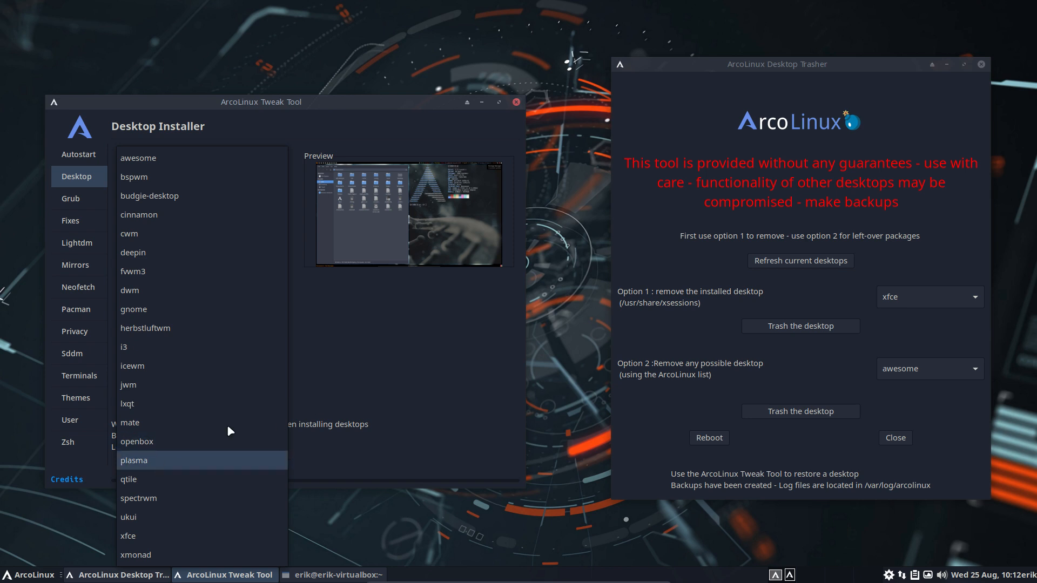
{"action": "left_click", "coordinate": [433, 317]}
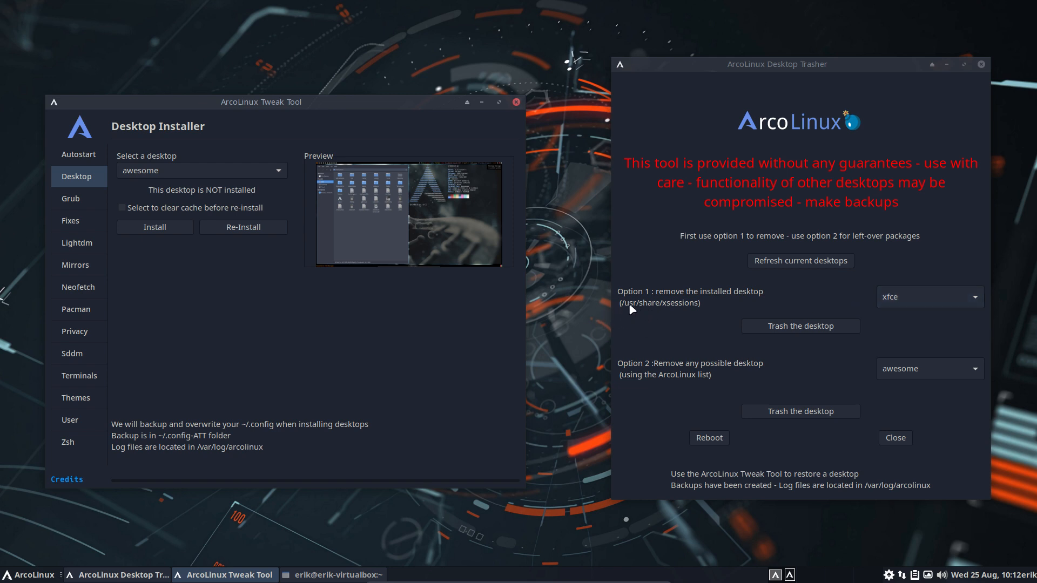
Choose xfce as the installed desktop to remove and as the Option 2 desktop.
{"action": "left_click", "coordinate": [899, 300]}
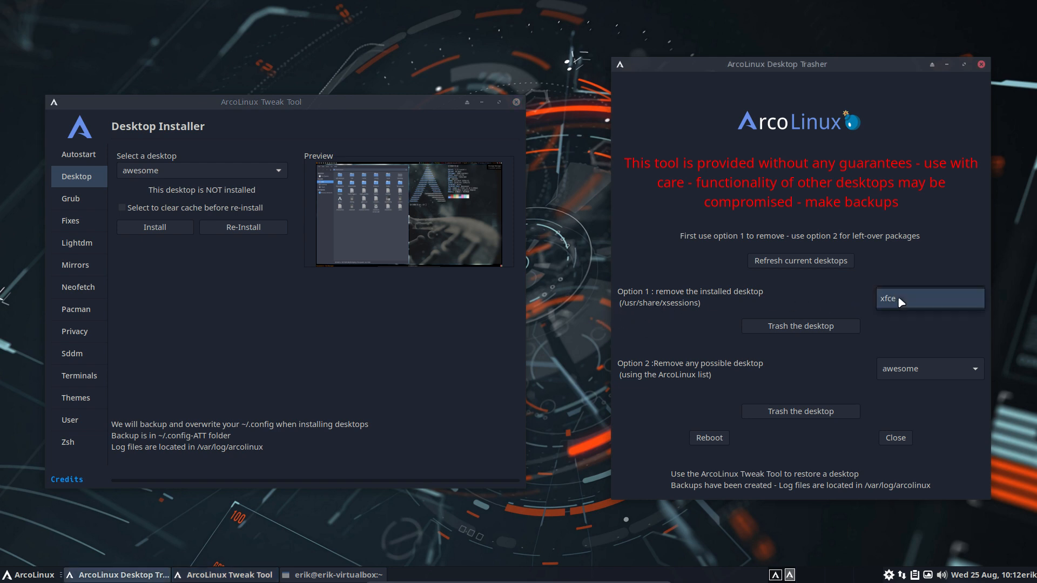
{"action": "left_click", "coordinate": [899, 300]}
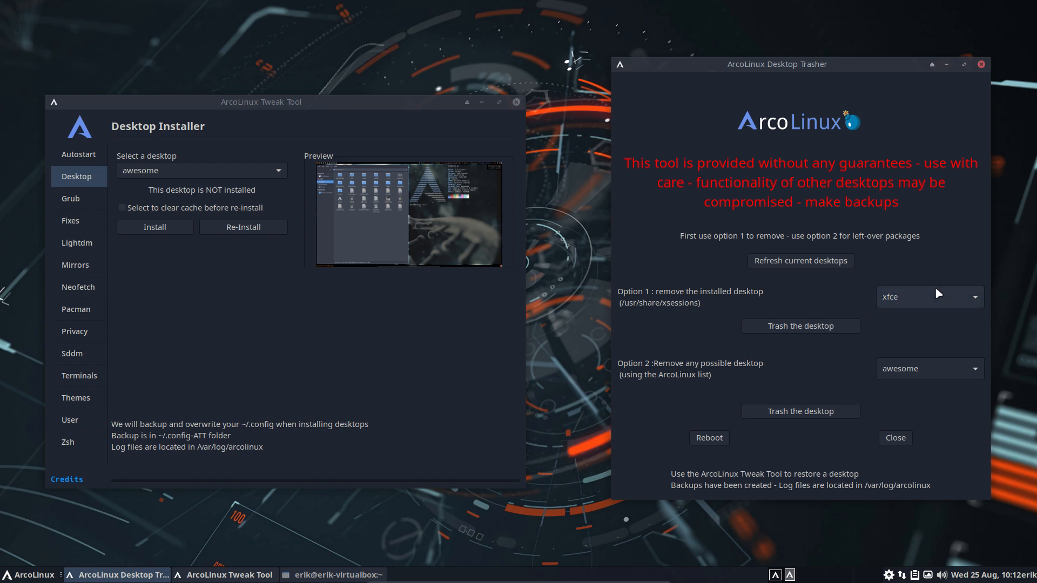
{"action": "left_click", "coordinate": [901, 304]}
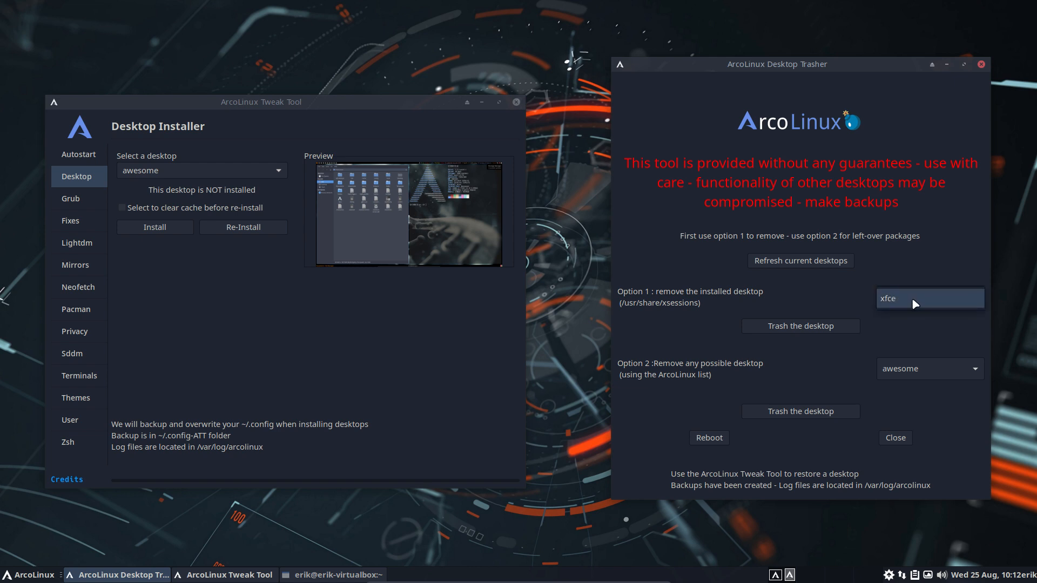
{"action": "left_click", "coordinate": [910, 324]}
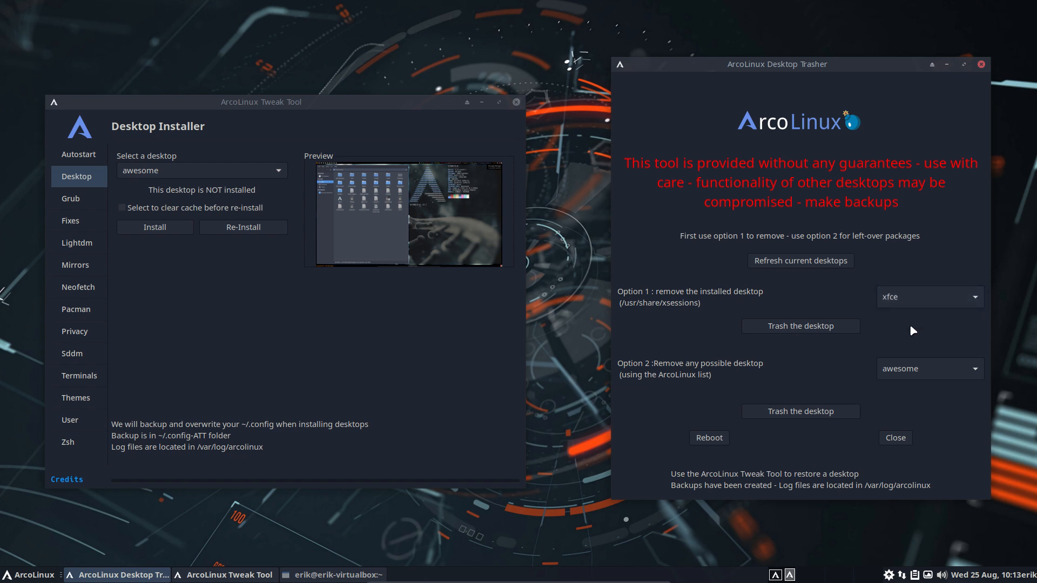
{"action": "left_click", "coordinate": [915, 374]}
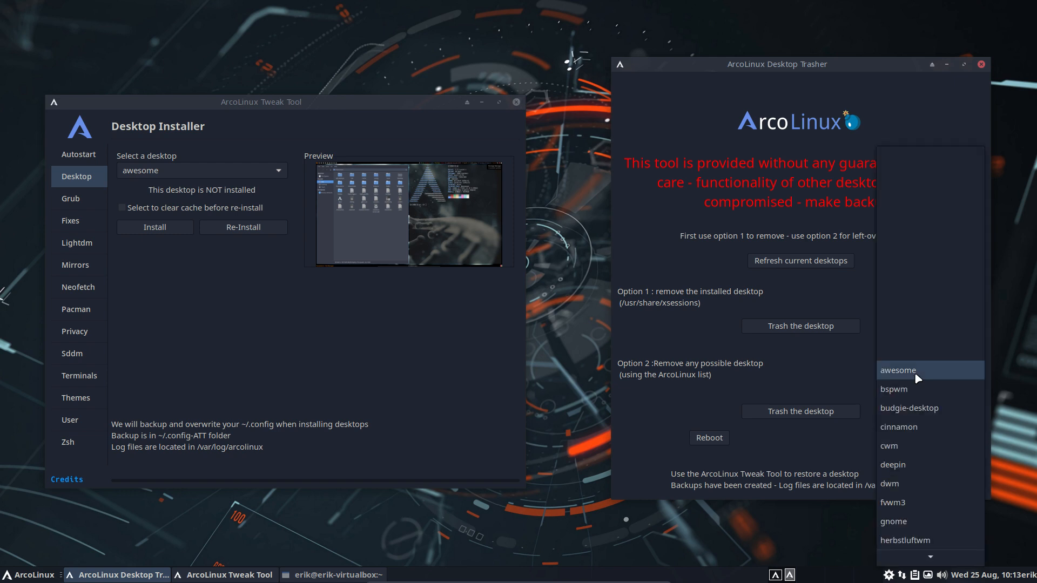
{"action": "scroll", "coordinate": [917, 378], "scroll_direction": "down", "scroll_amount": 5}
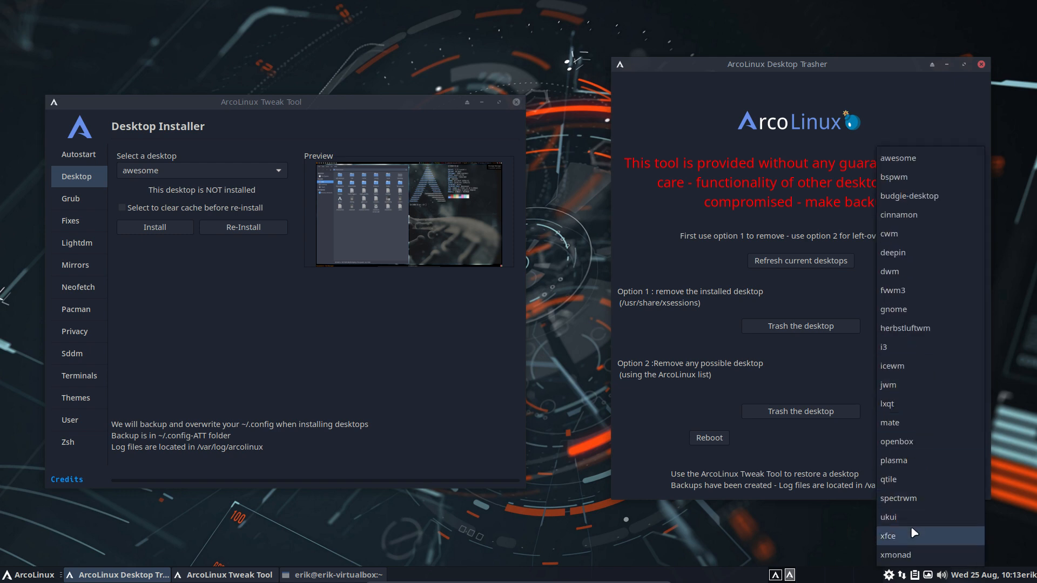
{"action": "left_click", "coordinate": [910, 531]}
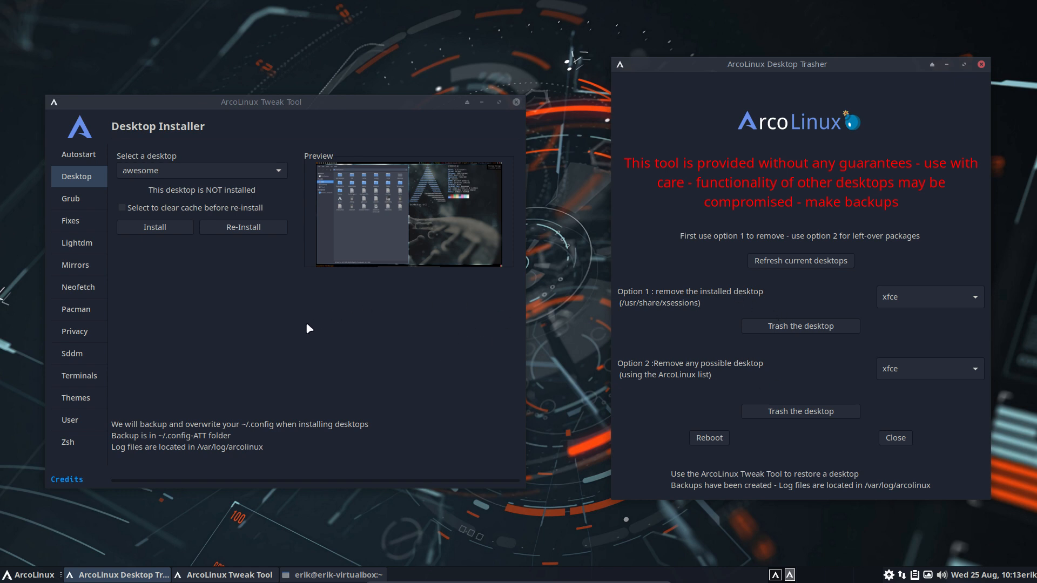
Switch Tweak Tool to its Terminals page and back to Desktop, then close it.
{"action": "left_click", "coordinate": [90, 376]}
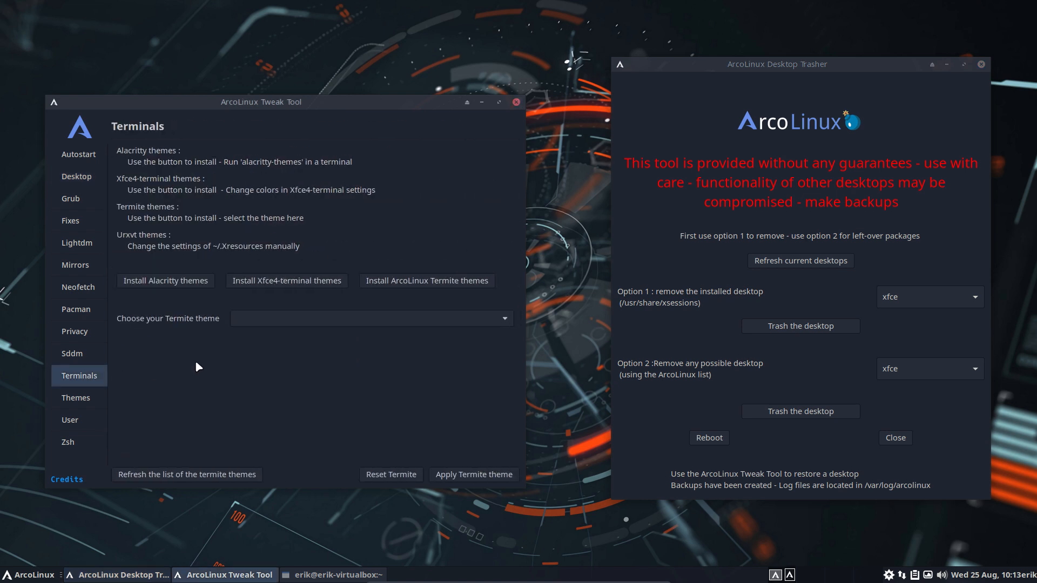
{"action": "left_click", "coordinate": [79, 177]}
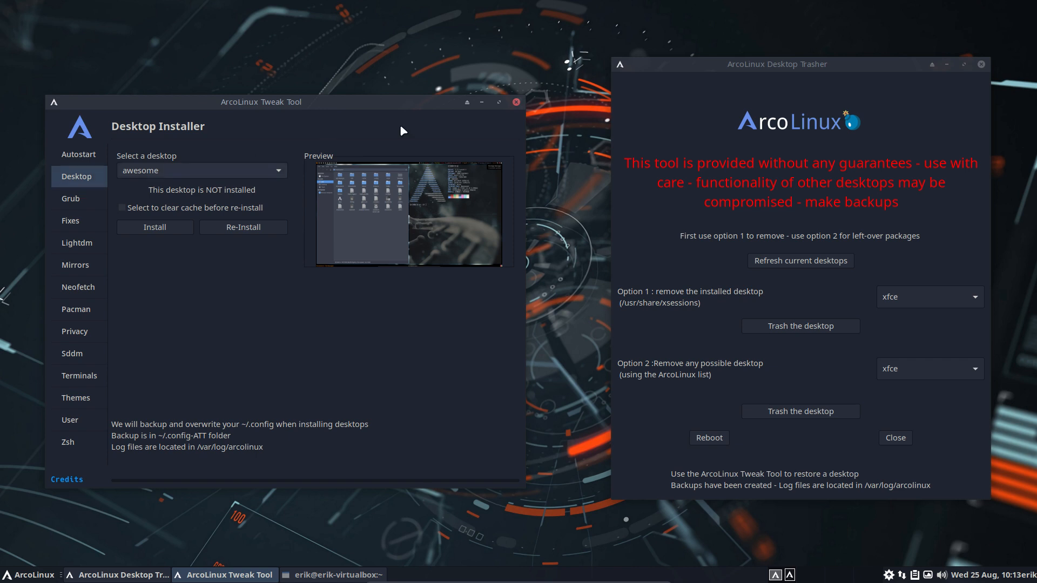
{"action": "left_click", "coordinate": [517, 102]}
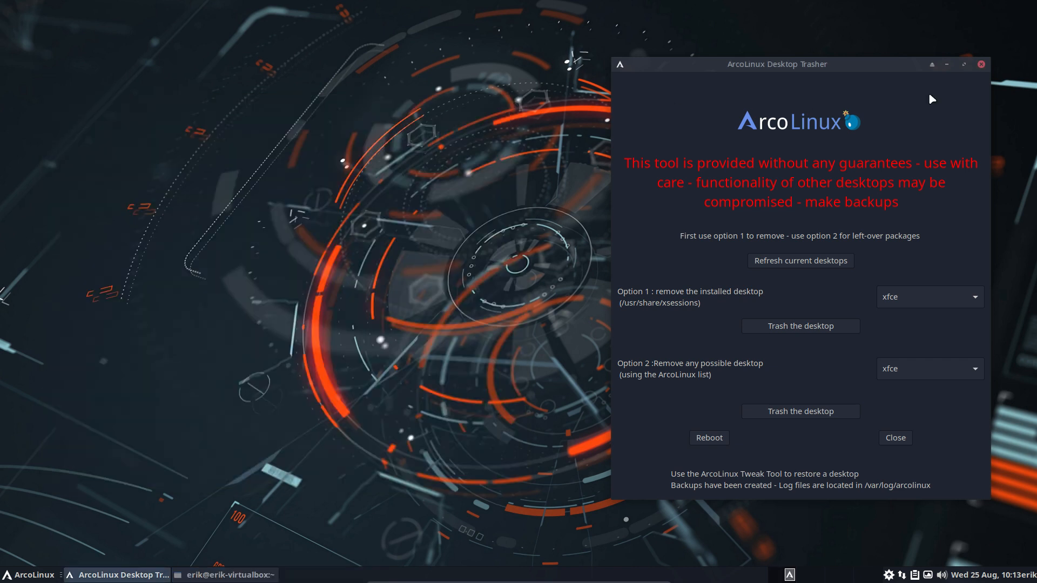
Close the Desktop Trasher and start Tweak Tool from a new urxvt terminal with att, authenticating.
{"action": "left_click", "coordinate": [980, 64]}
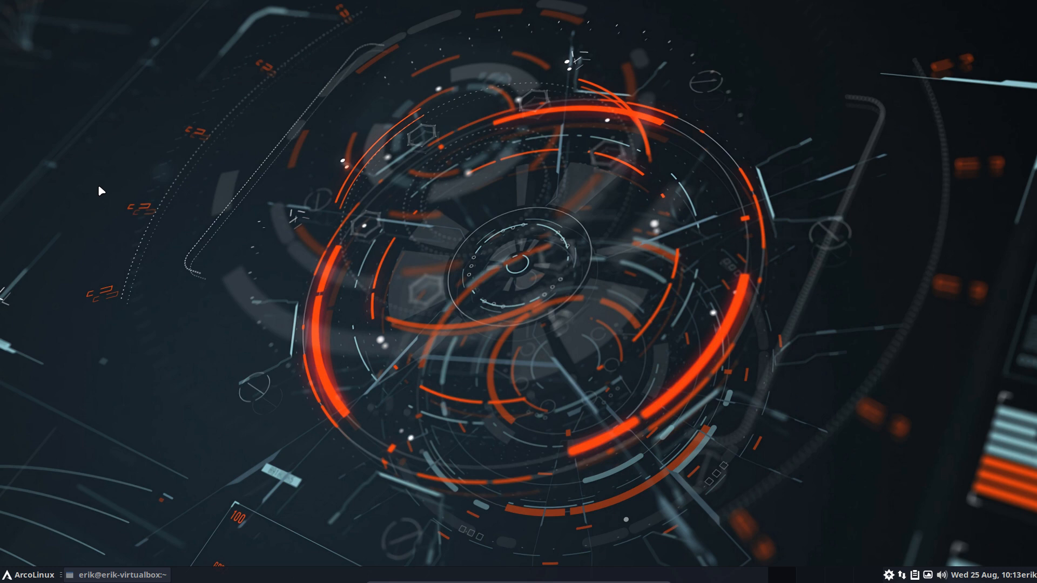
{"action": "key", "text": "ctrl+alt+t"}
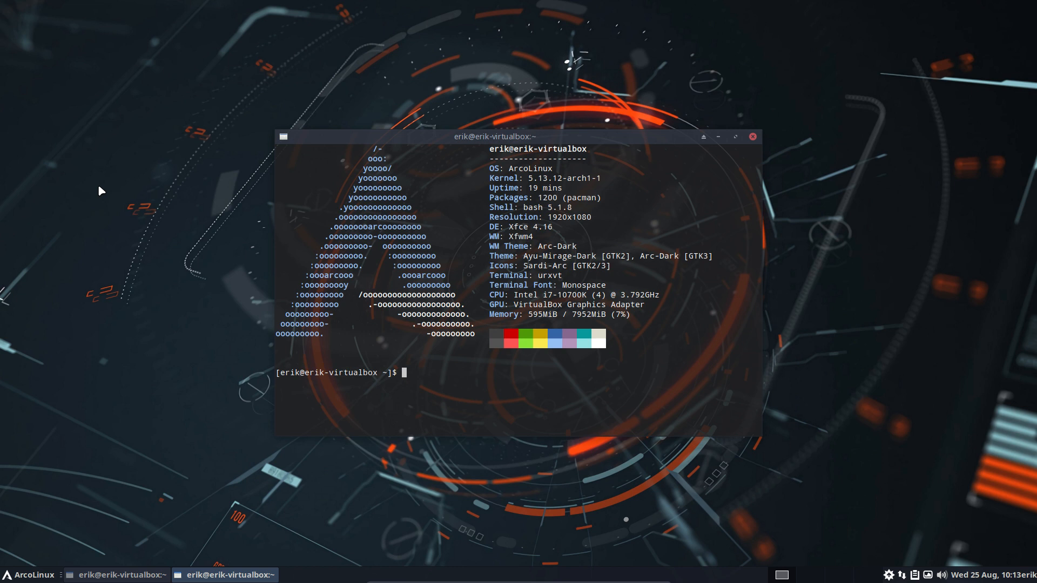
{"action": "type", "text": "att$"}
{"action": "key", "text": "BackSpace"}
{"action": "key", "text": "Return"}
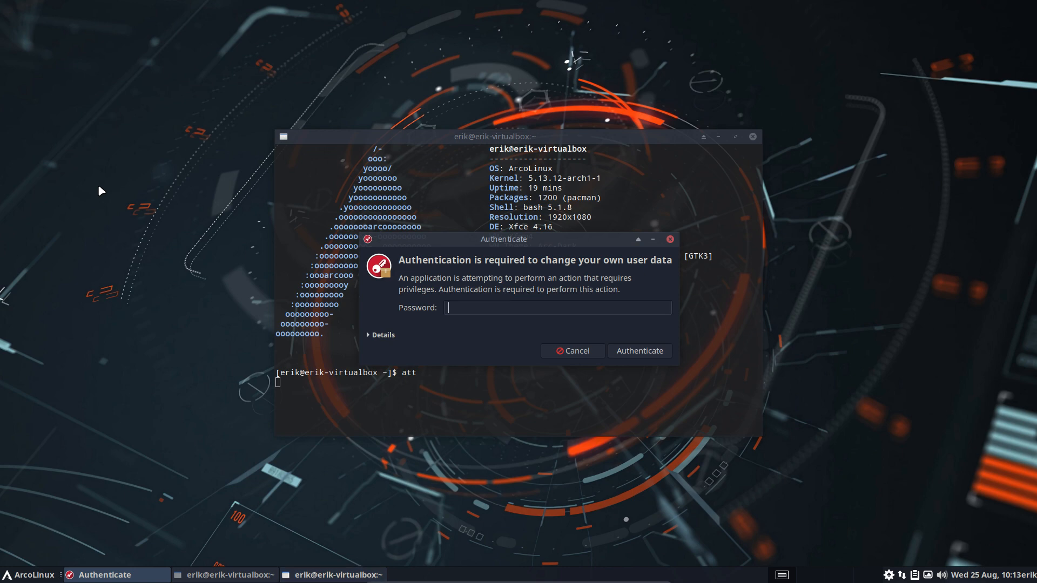
{"action": "type", "text": "••••"}
{"action": "key", "text": "Return"}
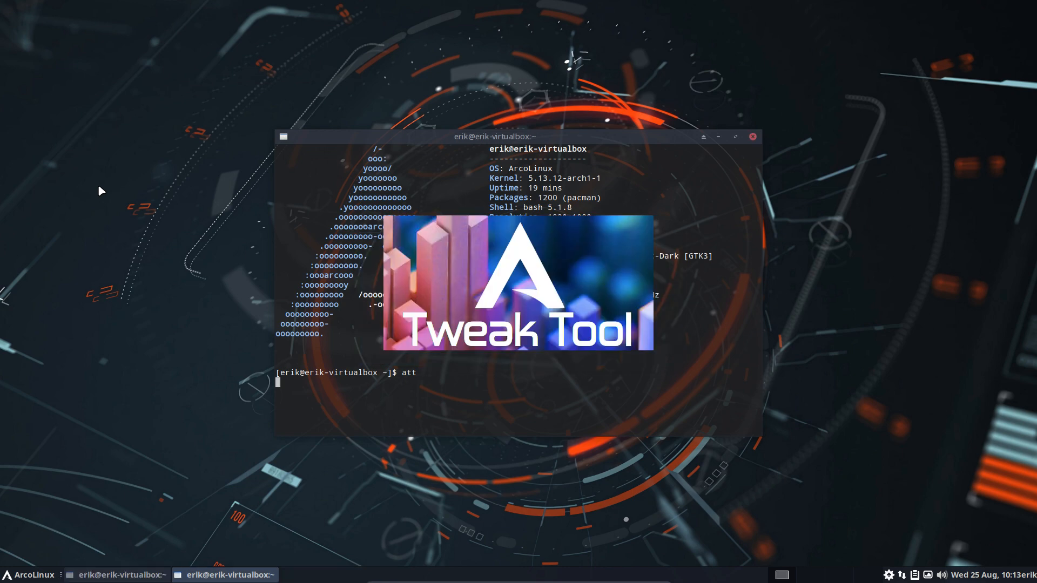
Arrange the terminal and Tweak Tool, then run adt and authenticate to reopen Desktop Trasher.
{"action": "left_click_drag", "start_coordinate": [419, 139], "coordinate": [145, 10]}
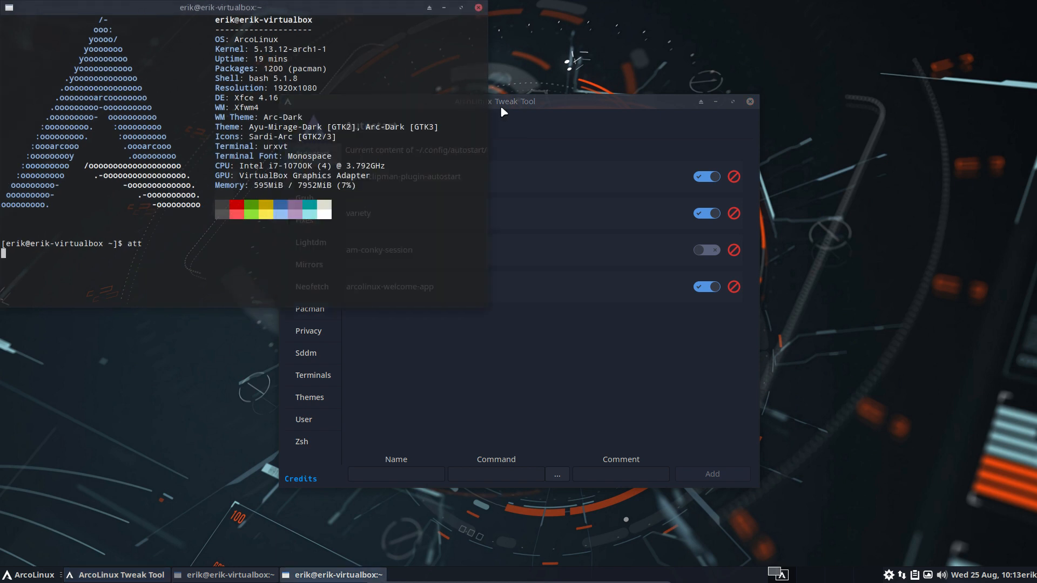
{"action": "left_click_drag", "start_coordinate": [538, 110], "coordinate": [556, 112]}
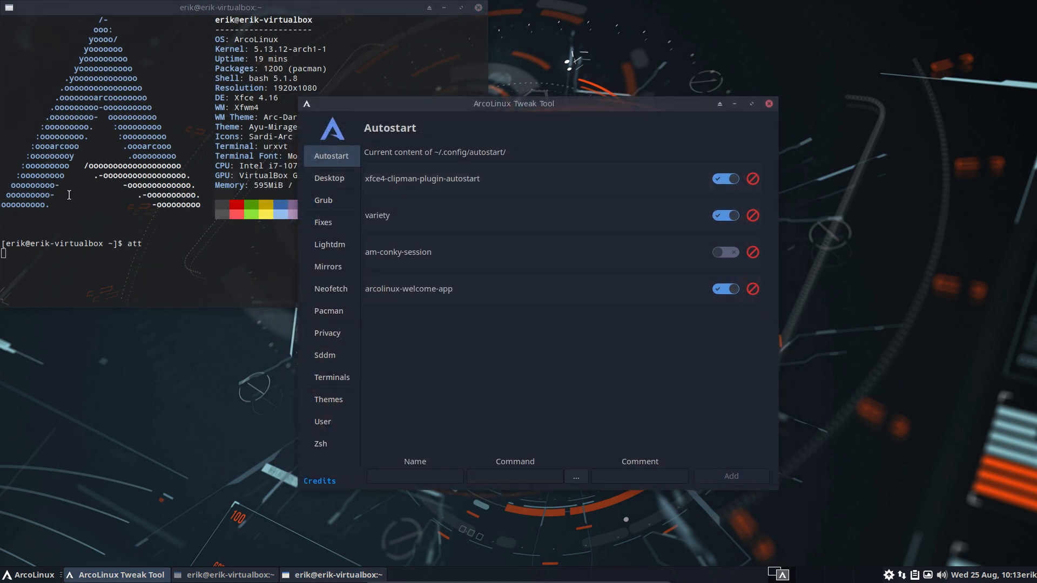
{"action": "left_click", "coordinate": [48, 253]}
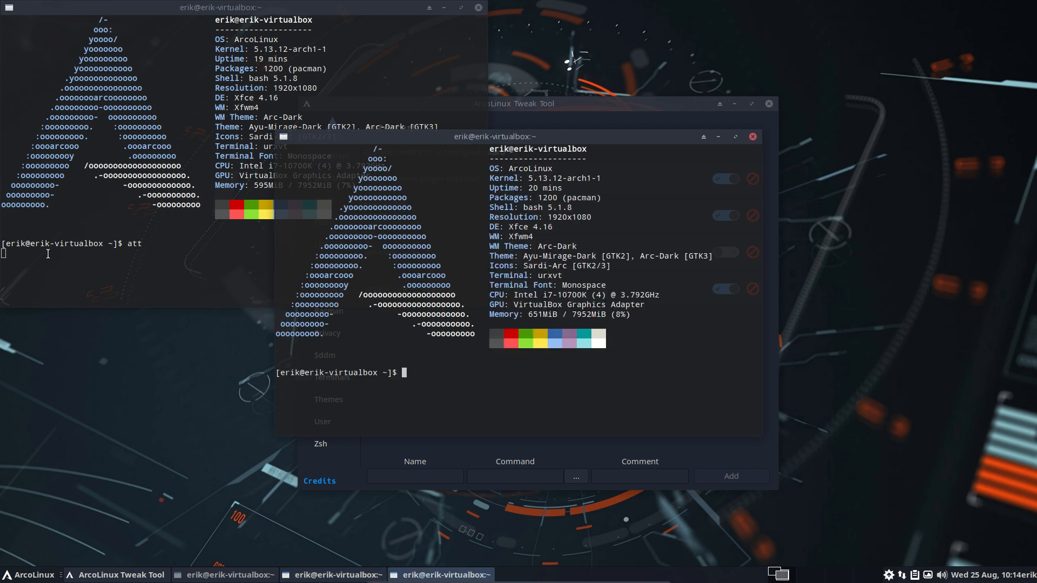
{"action": "type", "text": "adt"}
{"action": "key", "text": "Return"}
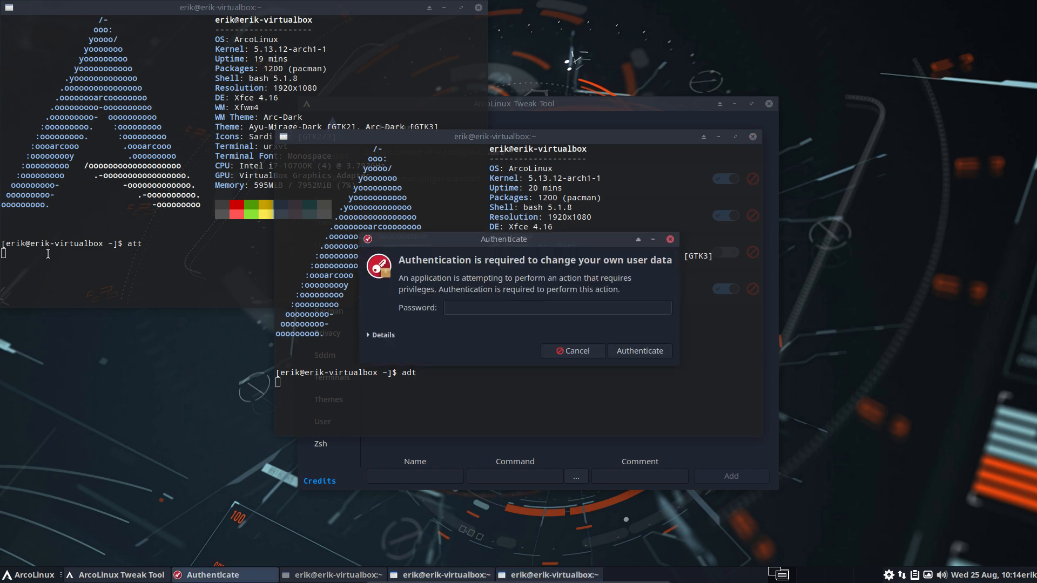
{"action": "type", "text": "***"}
{"action": "key", "text": "Return"}
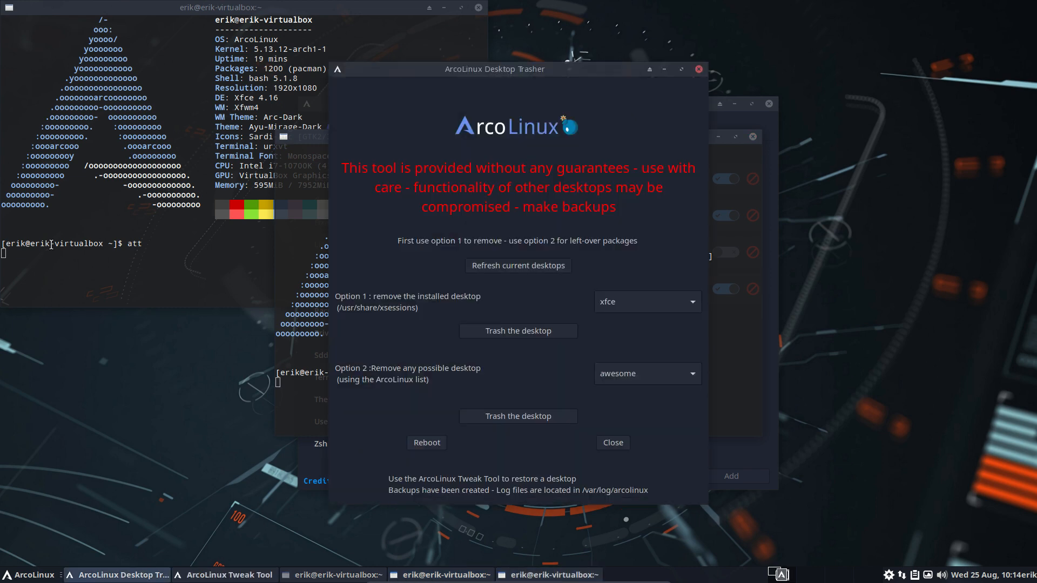
Move the second terminal to the upper right and minimise all windows to show the desktop.
{"action": "left_click", "coordinate": [720, 162]}
{"action": "left_click_drag", "start_coordinate": [660, 137], "coordinate": [938, 41]}
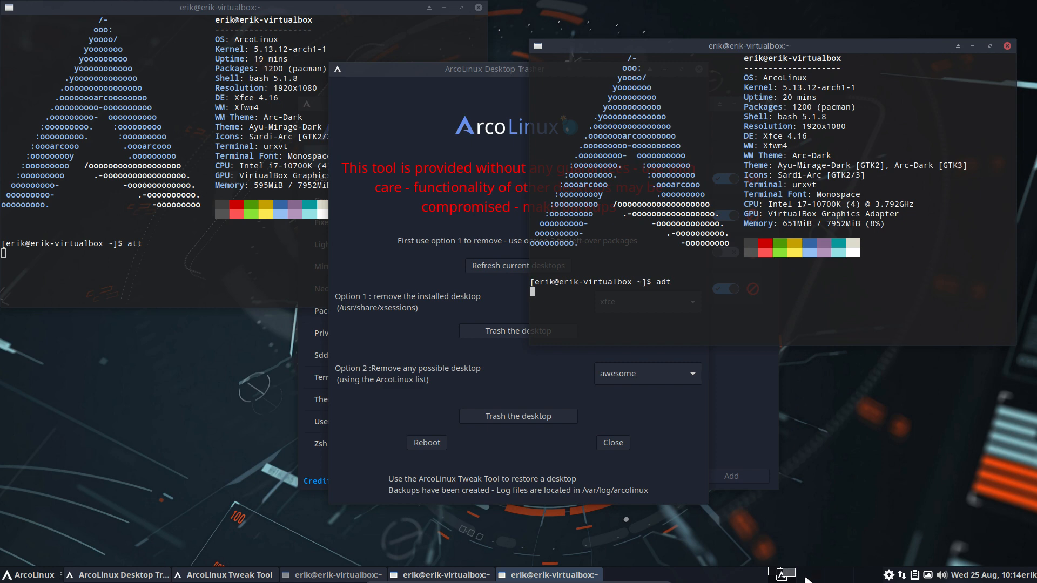
{"action": "left_click", "coordinate": [781, 573]}
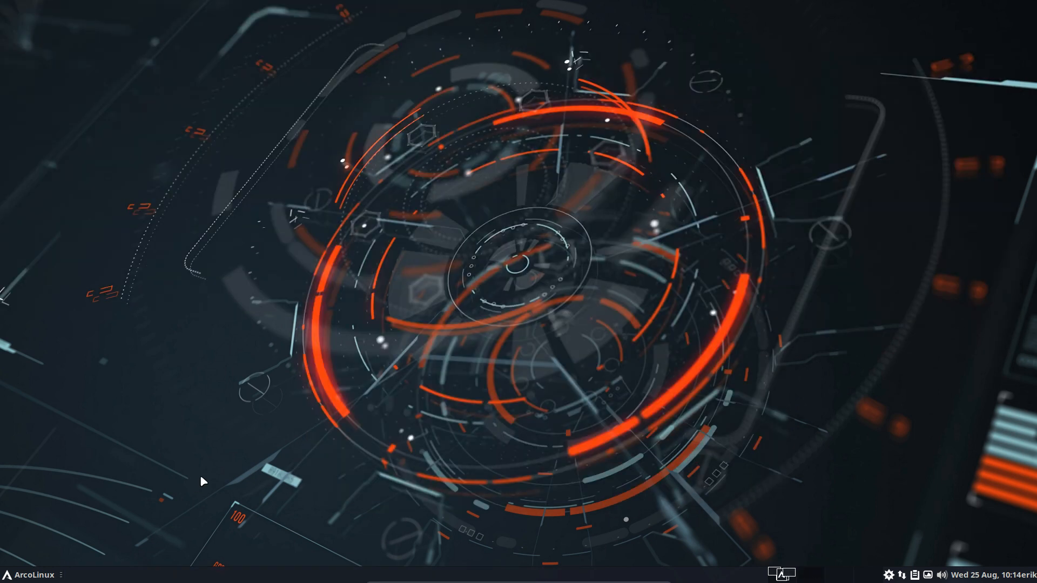
Open Thunar and browse to /var/log, checking the details of Calamares.log and pacman.log.
{"action": "key", "text": "super+shift+Return"}
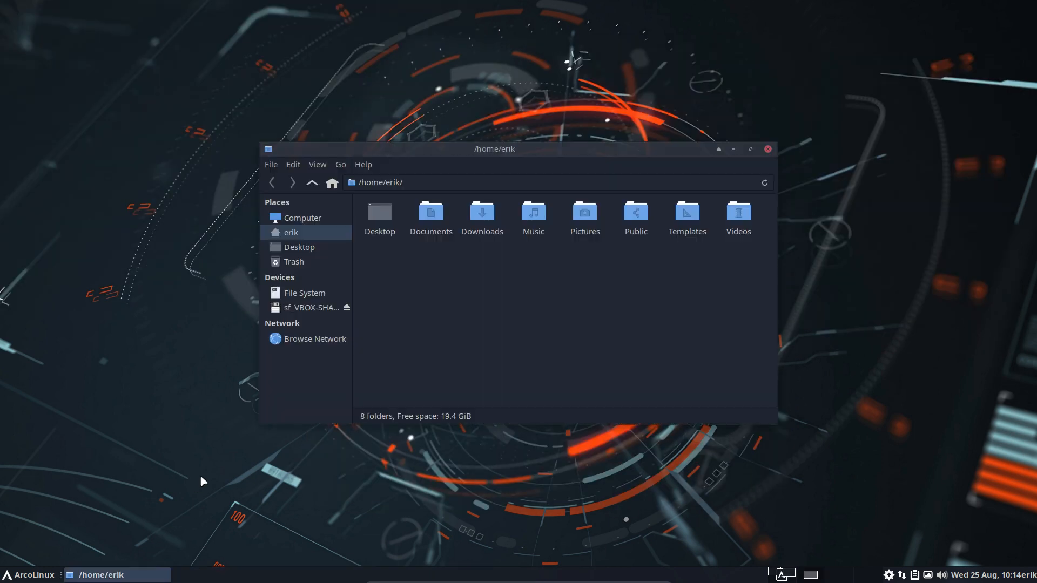
{"action": "left_click", "coordinate": [330, 294]}
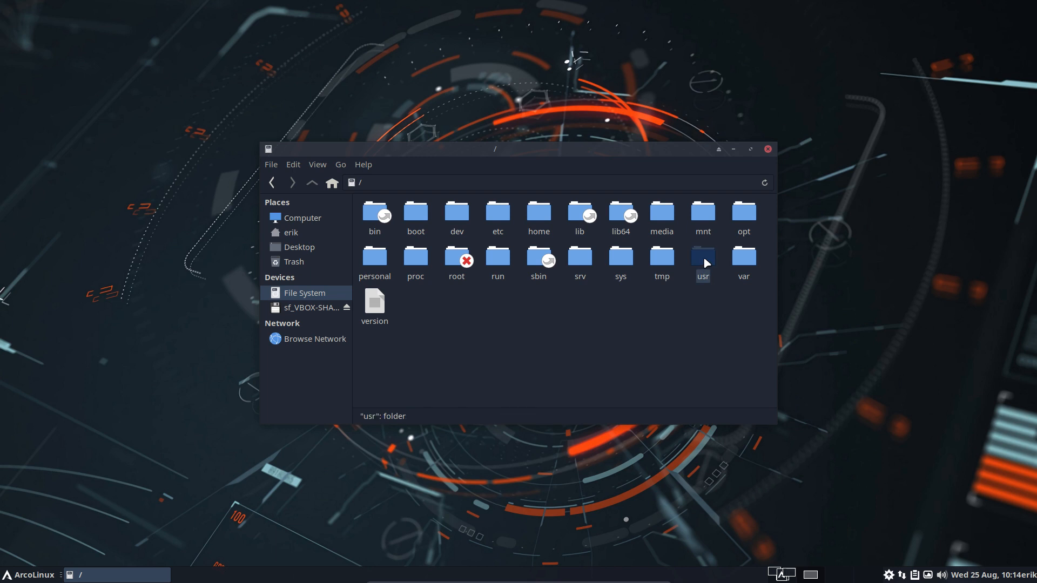
{"action": "double_click", "coordinate": [754, 256]}
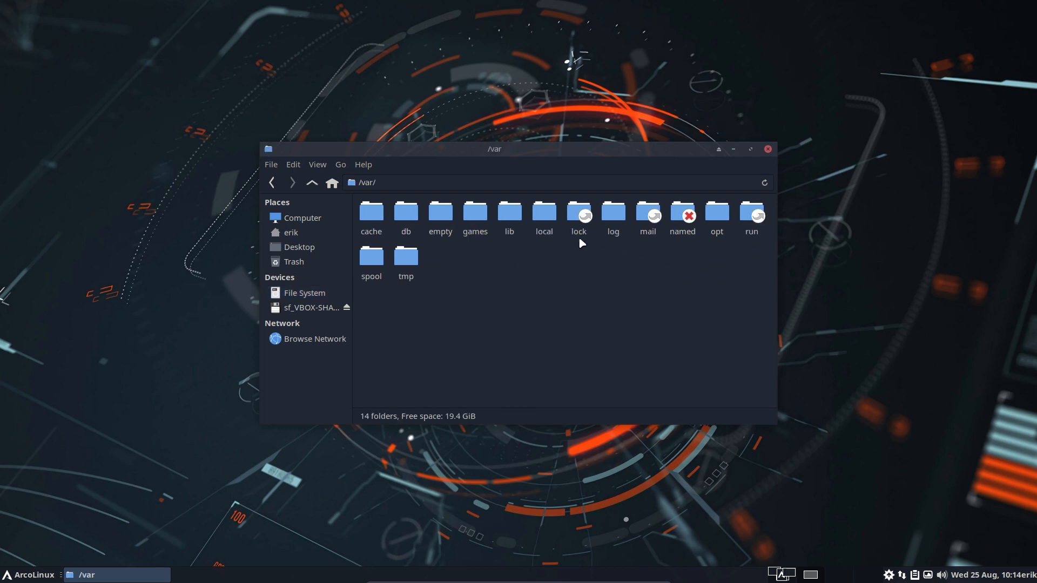
{"action": "double_click", "coordinate": [615, 213]}
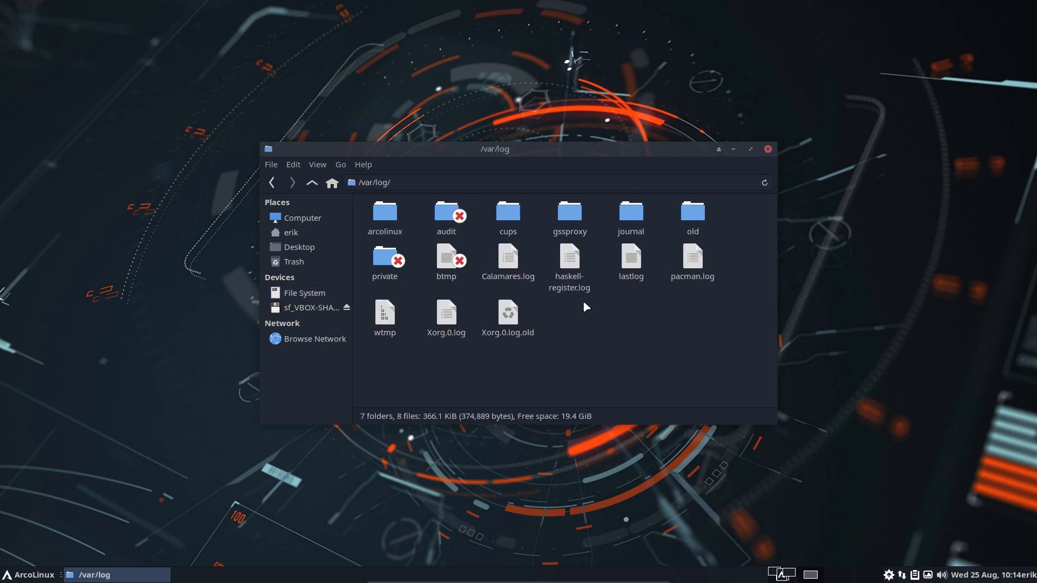
{"action": "left_click", "coordinate": [510, 262]}
{"action": "left_click", "coordinate": [684, 274]}
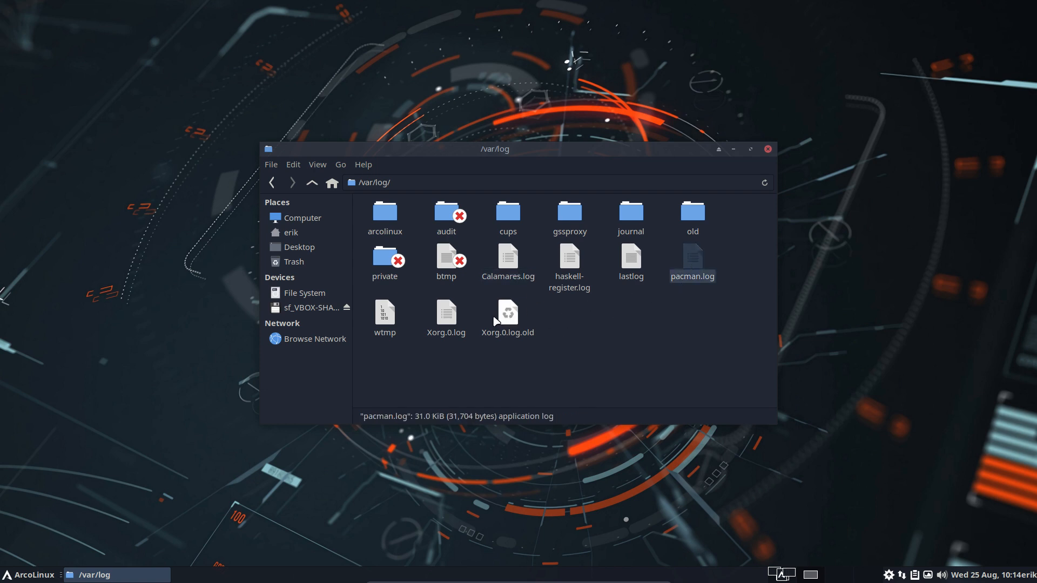
{"action": "left_click", "coordinate": [462, 313]}
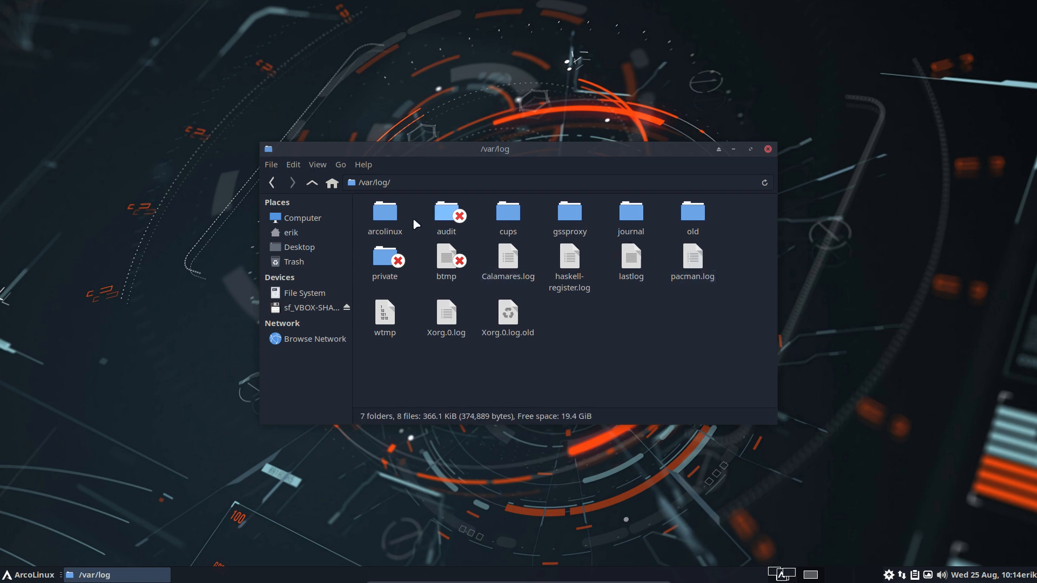
Open arcolinux/adt with its six adt-log files and move the window to the top-left.
{"action": "double_click", "coordinate": [378, 209]}
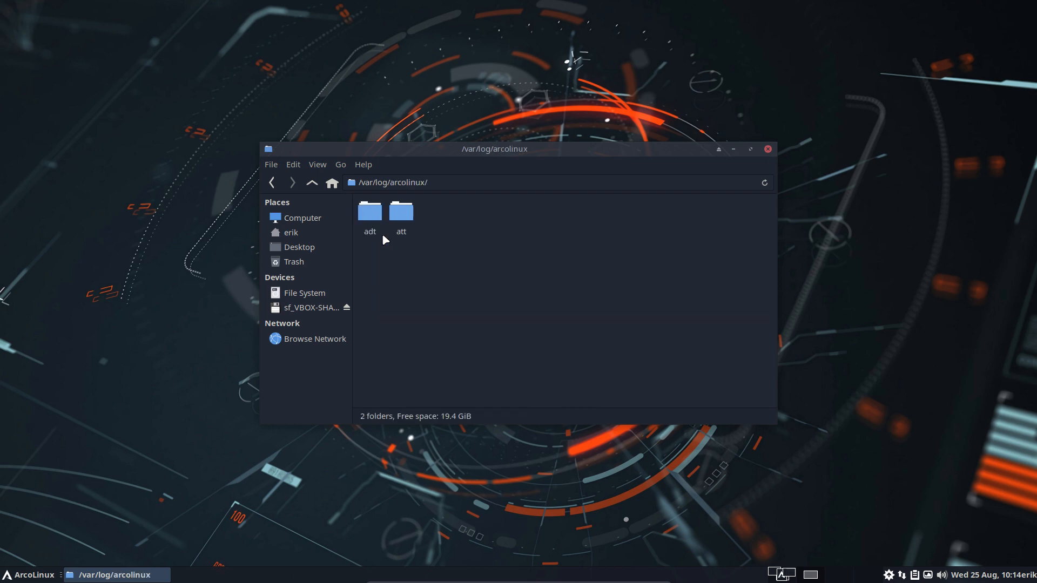
{"action": "double_click", "coordinate": [367, 213]}
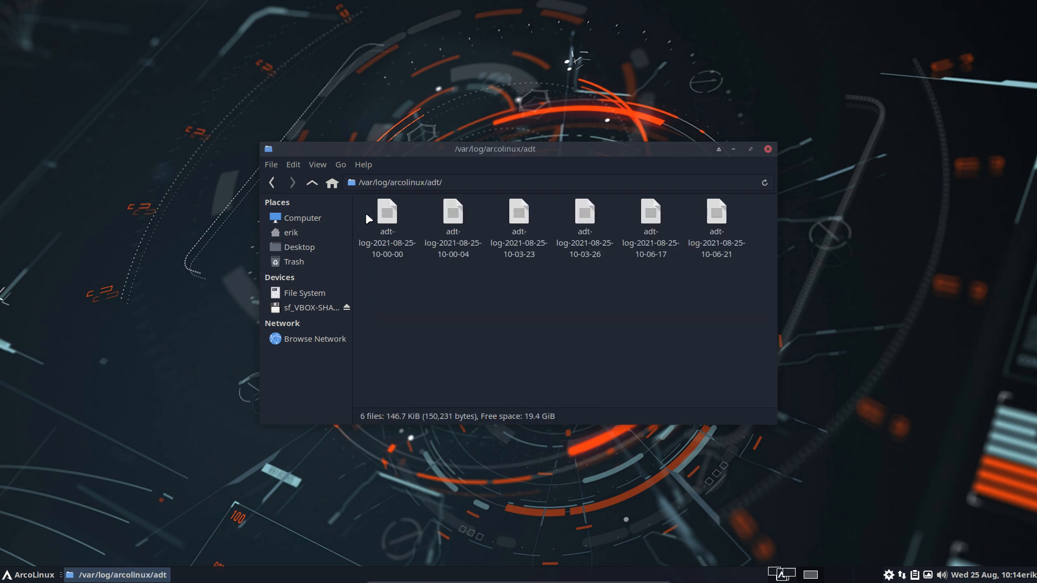
{"action": "left_click_drag", "start_coordinate": [337, 147], "coordinate": [77, 5]}
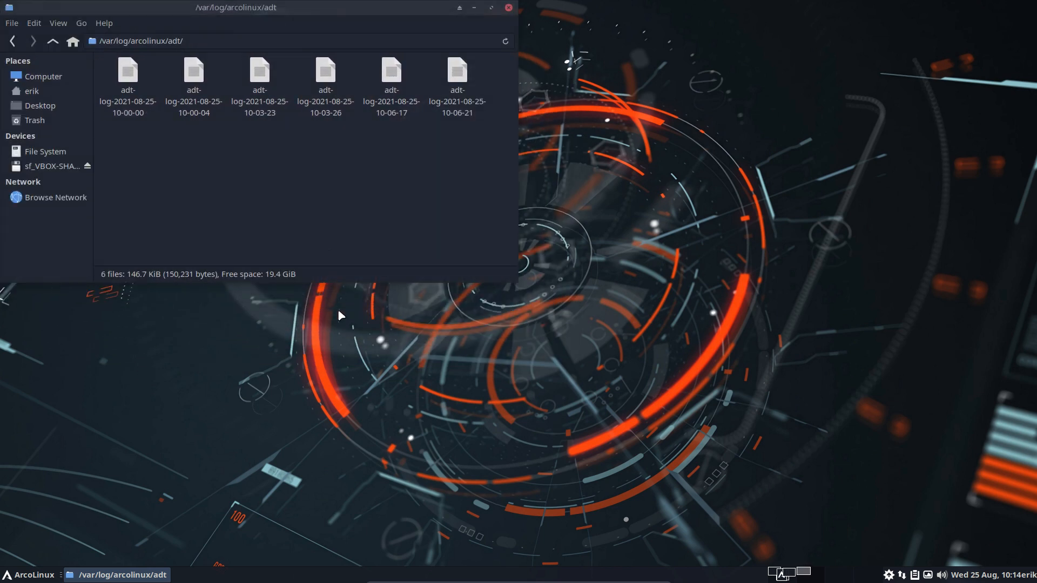
Open a second Thunar window showing the /var/log/arcolinux/att folder.
{"action": "left_click", "coordinate": [13, 23]}
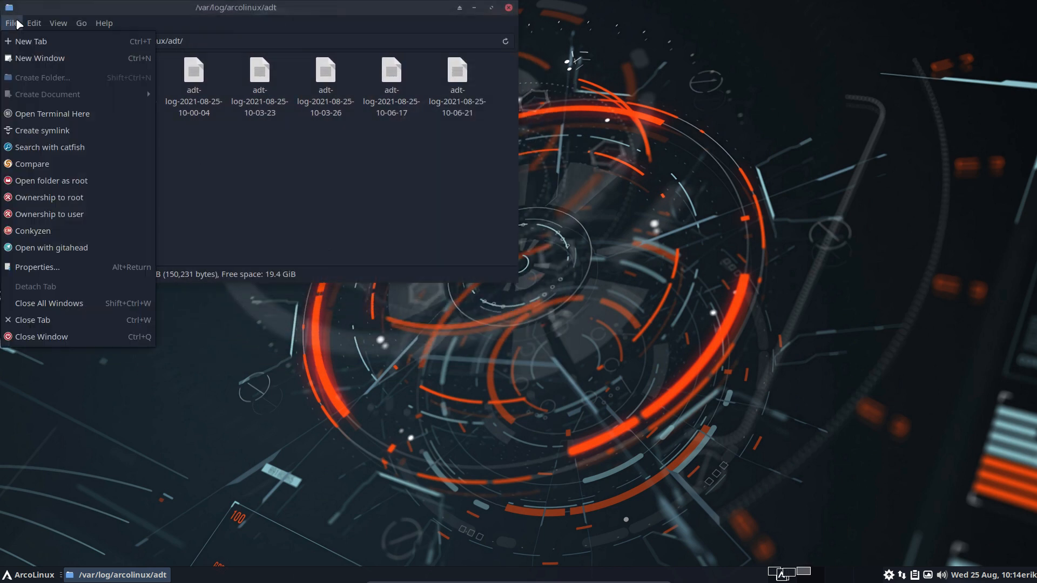
{"action": "left_click", "coordinate": [39, 59]}
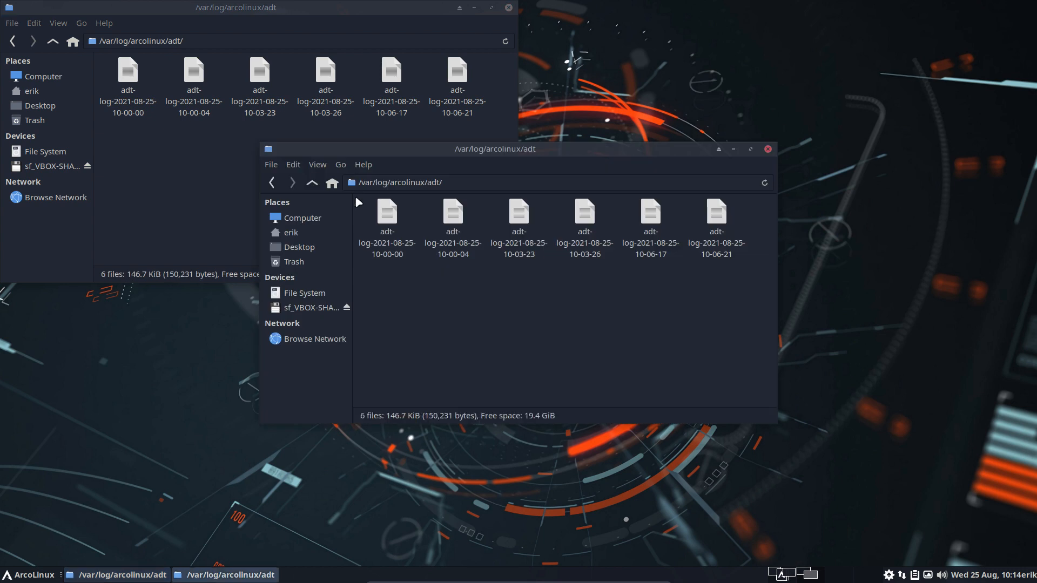
{"action": "left_click", "coordinate": [318, 186]}
{"action": "double_click", "coordinate": [401, 215]}
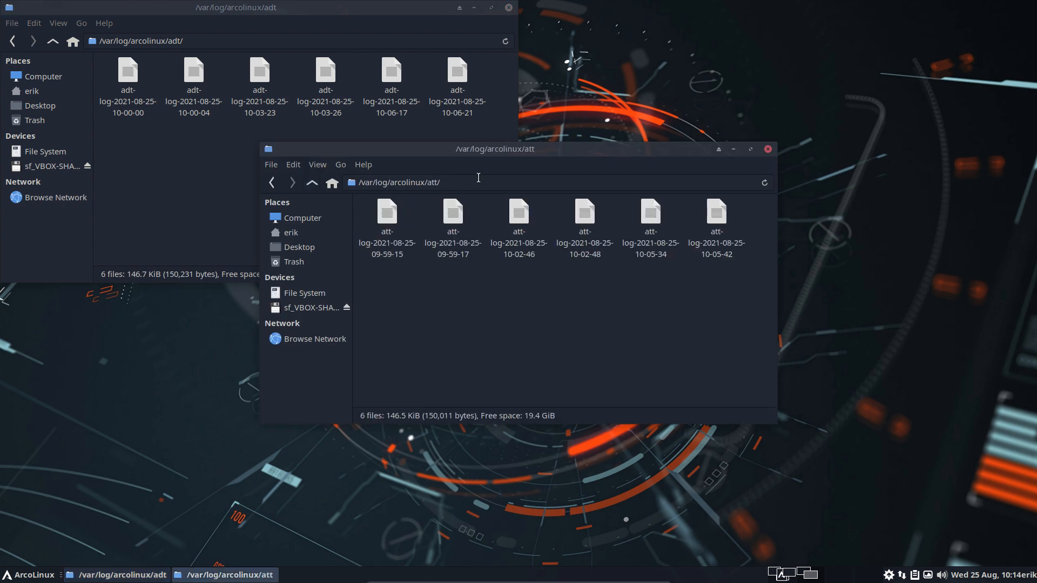
Stack the att window in the top-left and the adt window across the lower left.
{"action": "left_click_drag", "start_coordinate": [538, 153], "coordinate": [771, 157]}
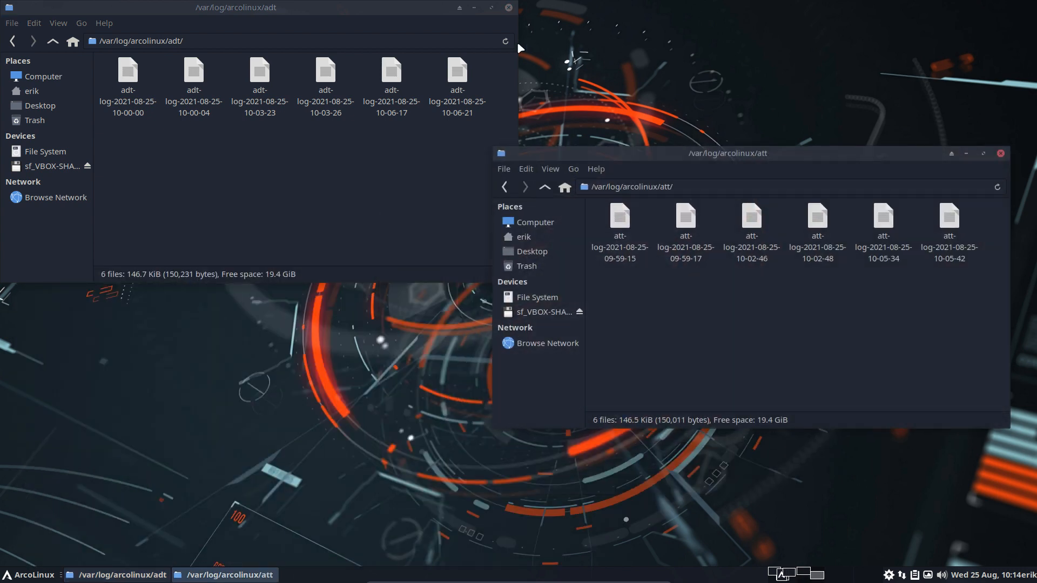
{"action": "left_click_drag", "start_coordinate": [412, 11], "coordinate": [530, 283]}
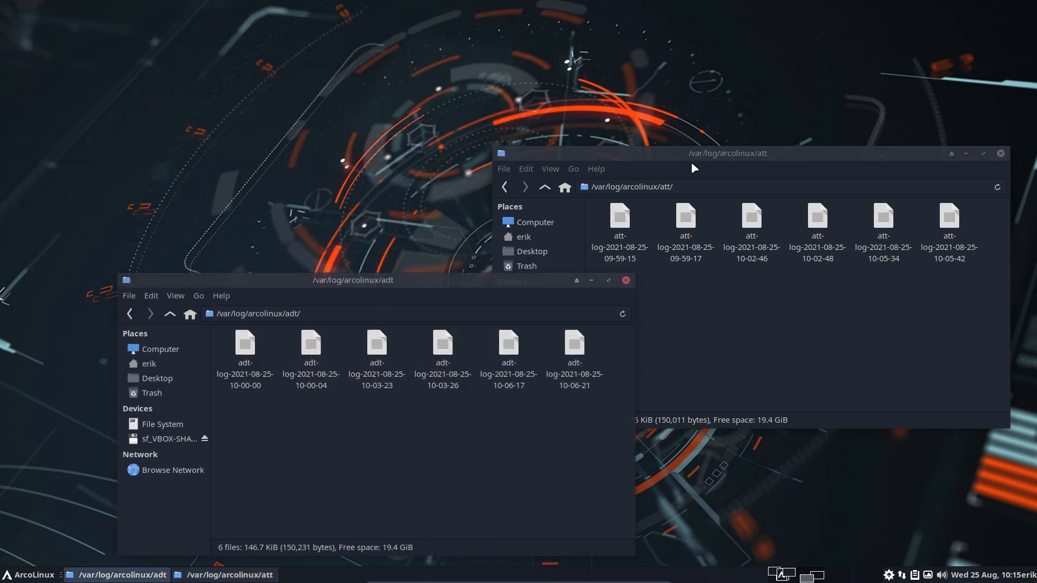
{"action": "left_click_drag", "start_coordinate": [750, 152], "coordinate": [239, 7]}
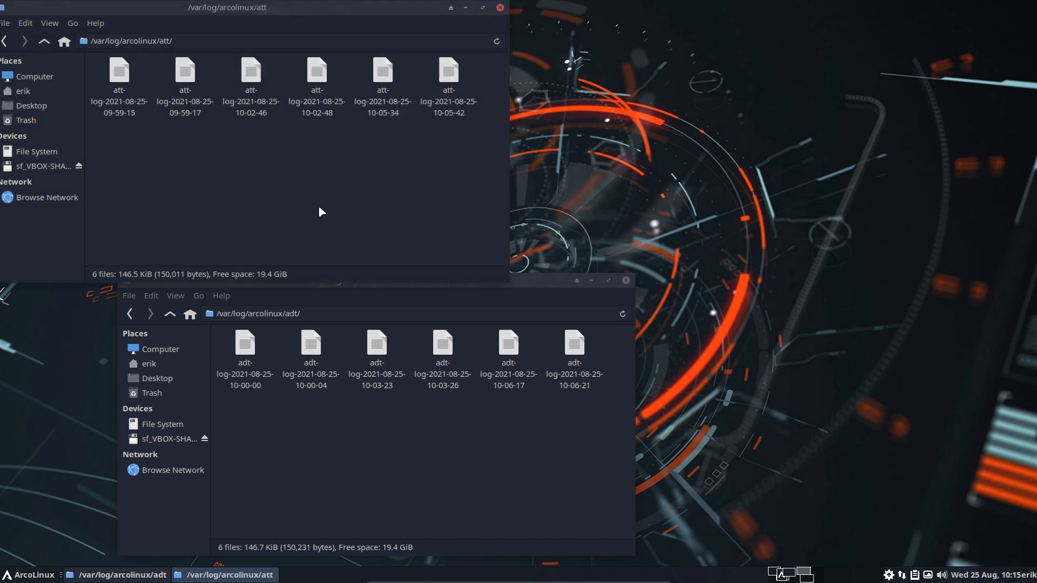
{"action": "double_click", "coordinate": [488, 277]}
{"action": "left_click_drag", "start_coordinate": [488, 278], "coordinate": [18, 577]}
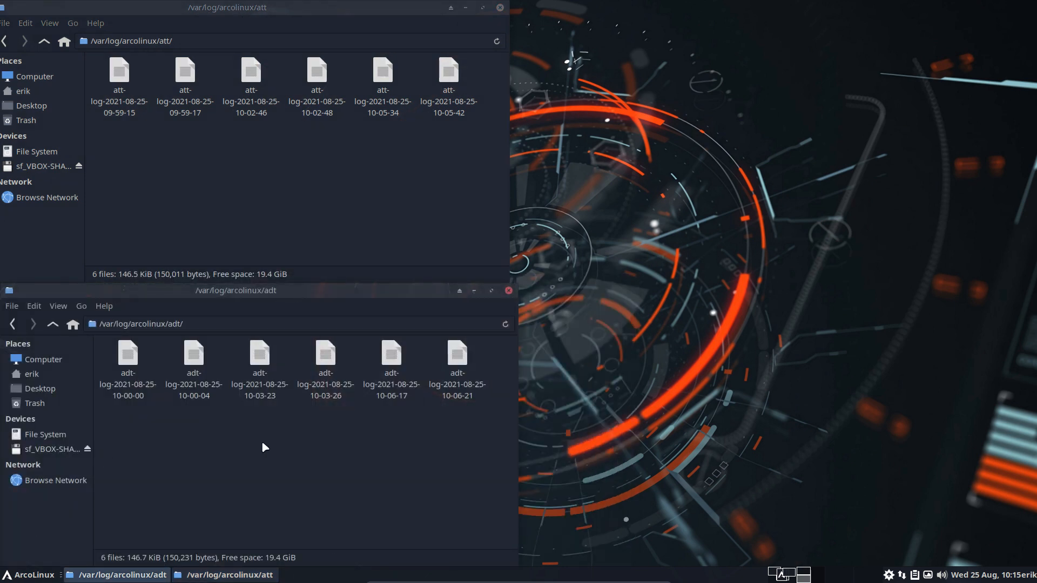
{"action": "left_click", "coordinate": [263, 199]}
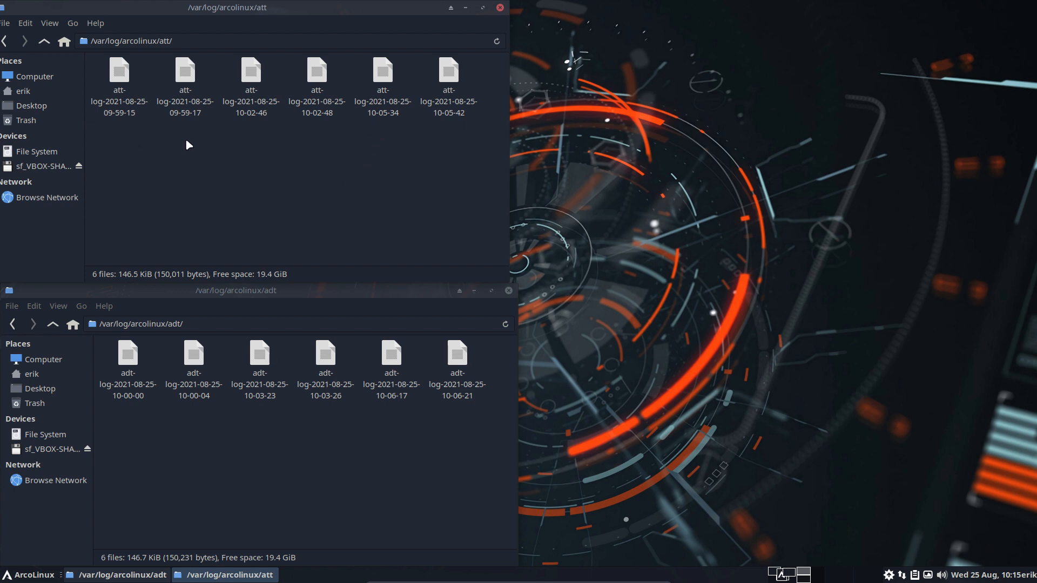
Look over the six att logs, ending with the two earliest att logs selected.
{"action": "left_click", "coordinate": [119, 100]}
{"action": "left_click", "coordinate": [185, 103]}
{"action": "left_click", "coordinate": [252, 107]}
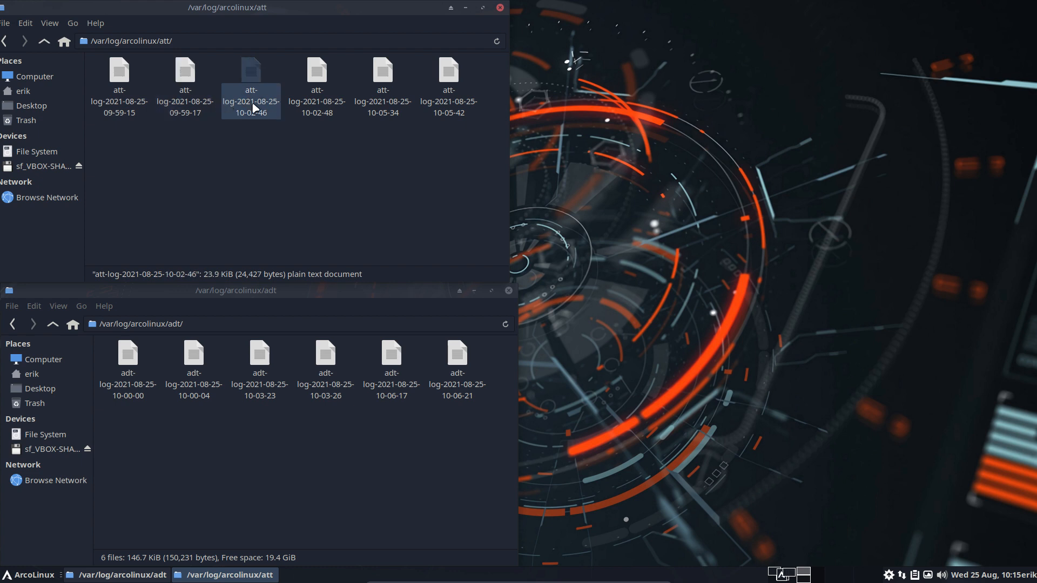
{"action": "left_click", "coordinate": [318, 105]}
{"action": "left_click", "coordinate": [383, 105]}
{"action": "left_click", "coordinate": [444, 111]}
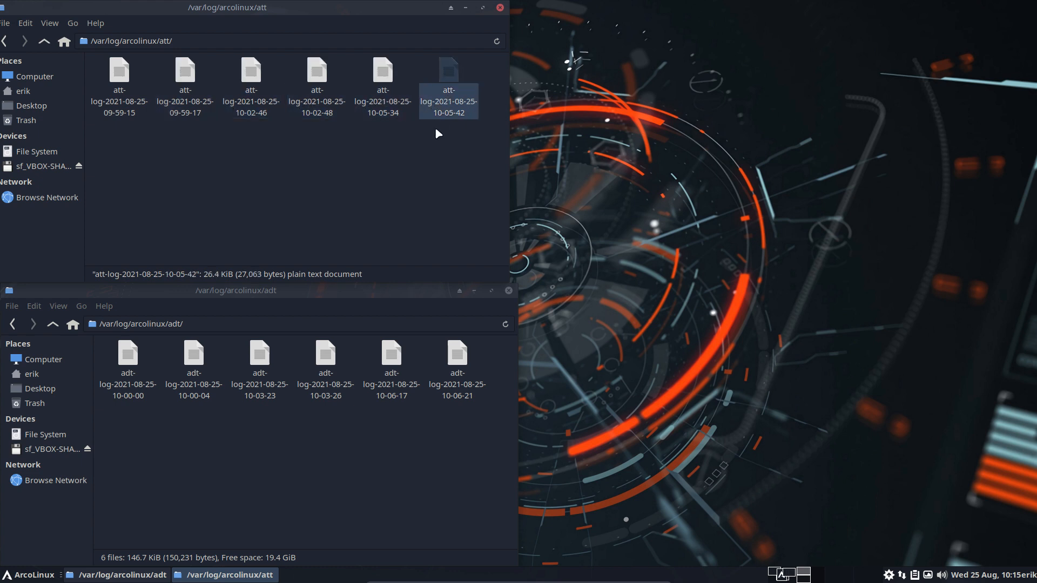
{"action": "left_click_drag", "start_coordinate": [124, 136], "coordinate": [186, 105]}
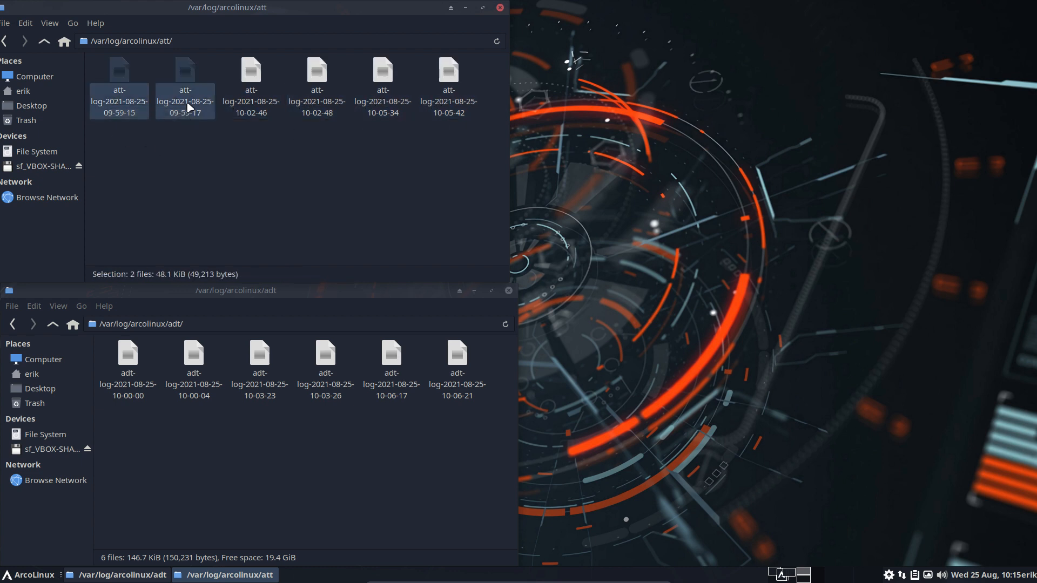
Compare att logs 09-59-15 and 09-59-17 in Meld, review the added arcolinux-awesome-git, then close it.
{"action": "right_click", "coordinate": [189, 105]}
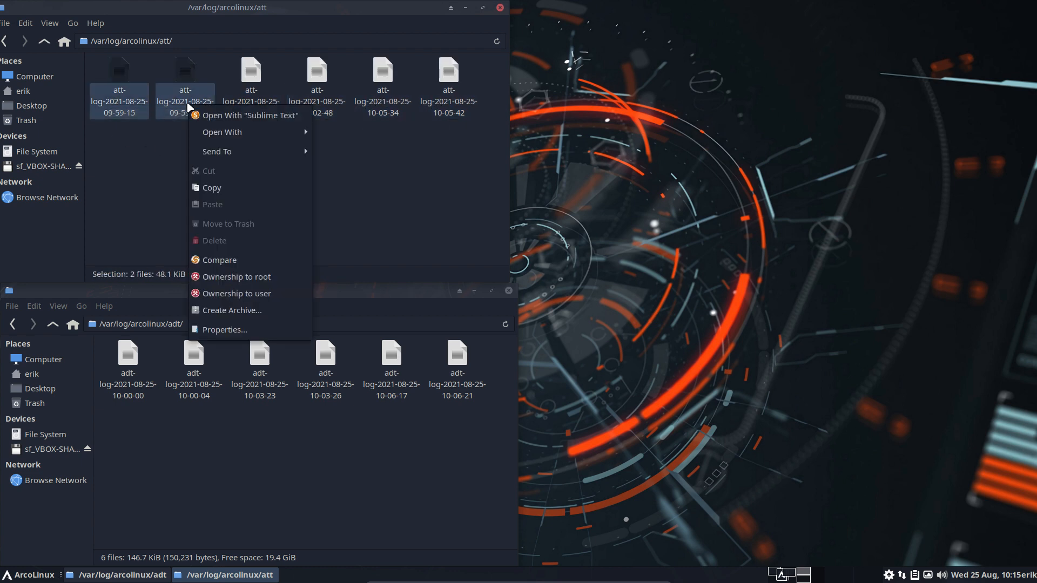
{"action": "left_click", "coordinate": [249, 260]}
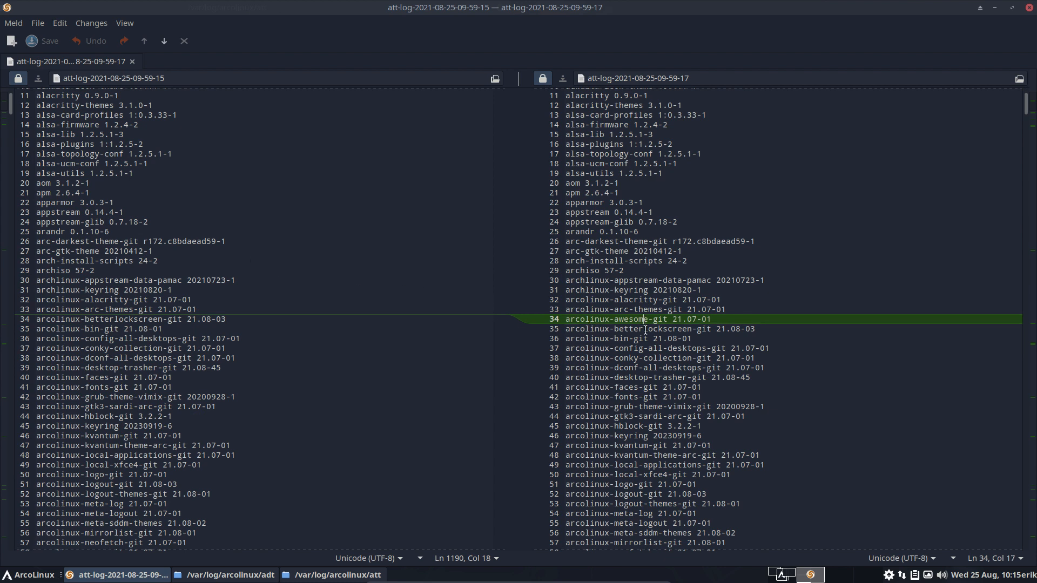
{"action": "left_click", "coordinate": [643, 320]}
{"action": "scroll", "coordinate": [650, 318], "scroll_direction": "down", "scroll_amount": 3}
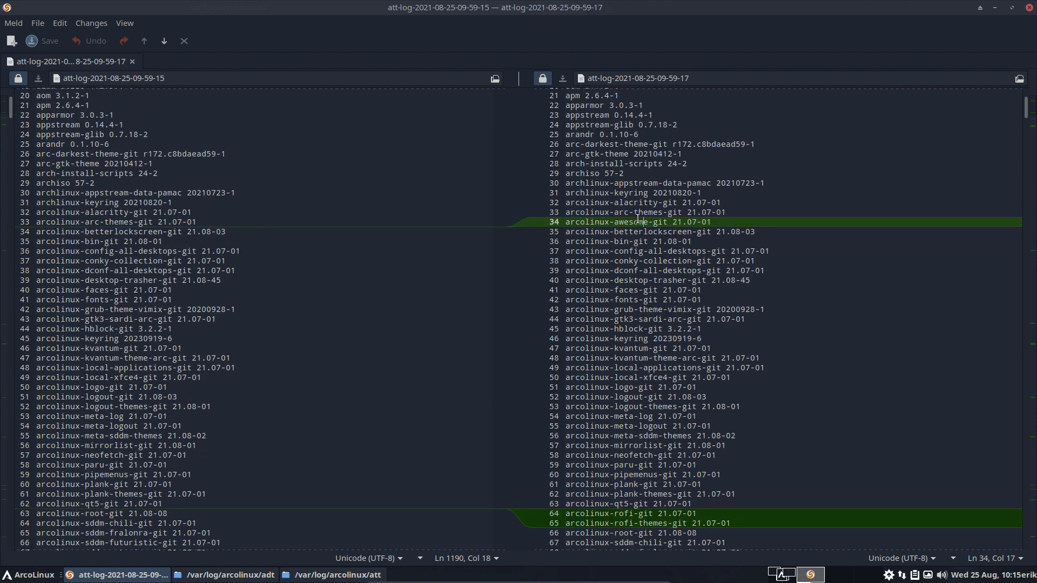
{"action": "scroll", "coordinate": [638, 218], "scroll_direction": "down", "scroll_amount": 15}
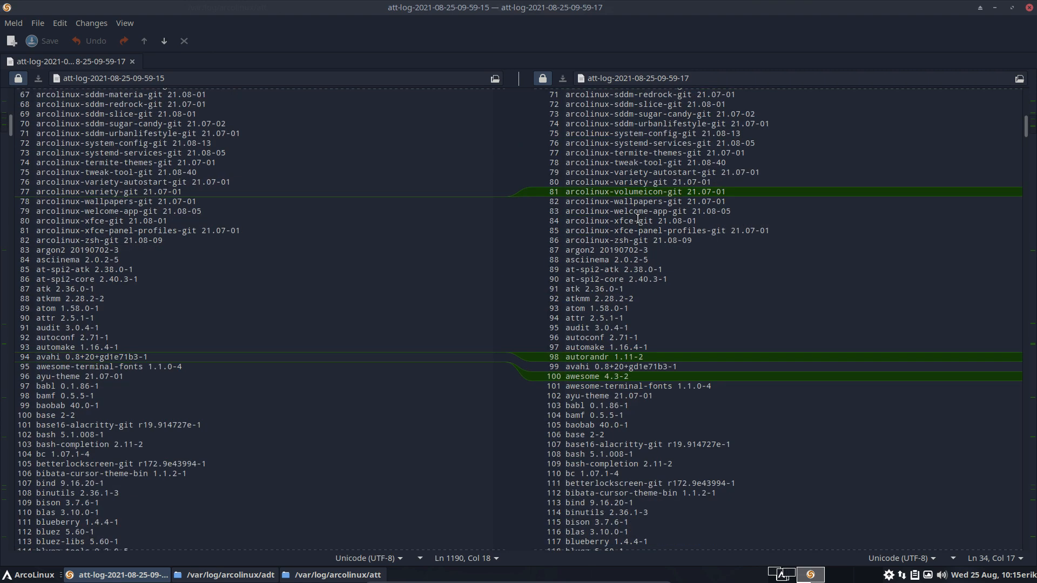
{"action": "scroll", "coordinate": [637, 219], "scroll_direction": "down", "scroll_amount": 8}
{"action": "scroll", "coordinate": [638, 219], "scroll_direction": "down", "scroll_amount": 8}
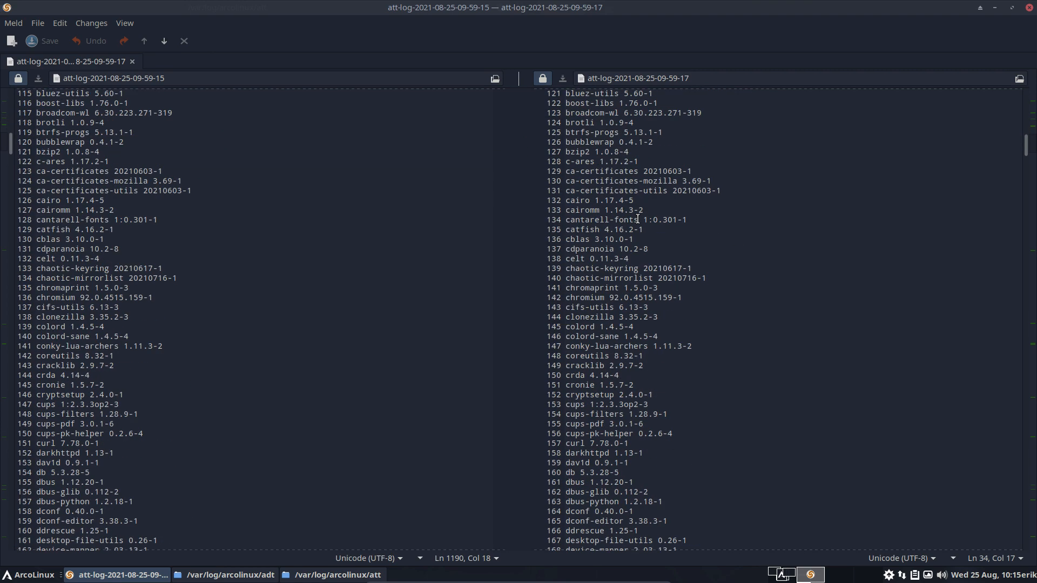
{"action": "scroll", "coordinate": [637, 218], "scroll_direction": "down", "scroll_amount": 20}
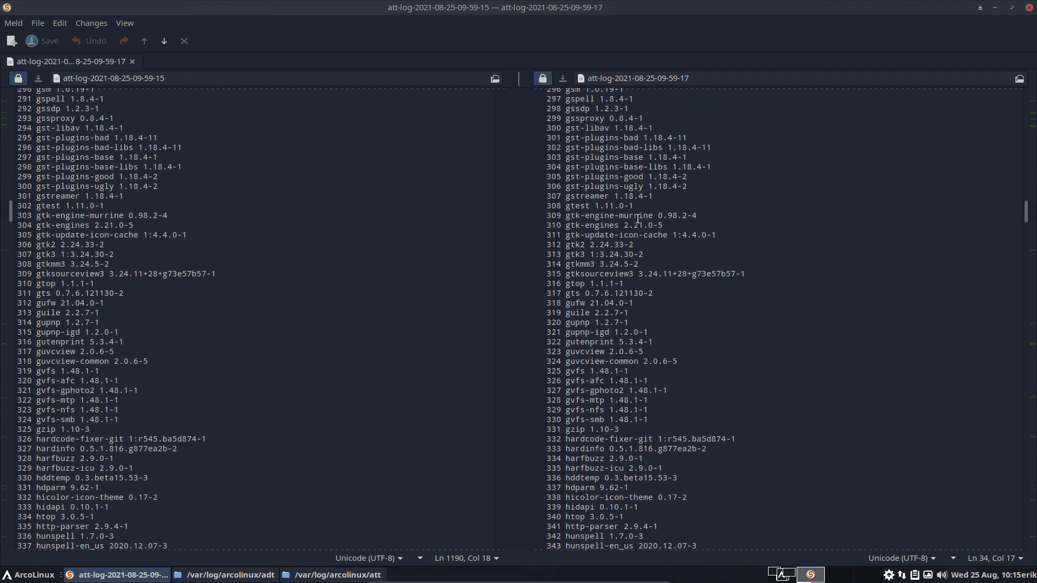
{"action": "scroll", "coordinate": [638, 218], "scroll_direction": "down", "scroll_amount": 18}
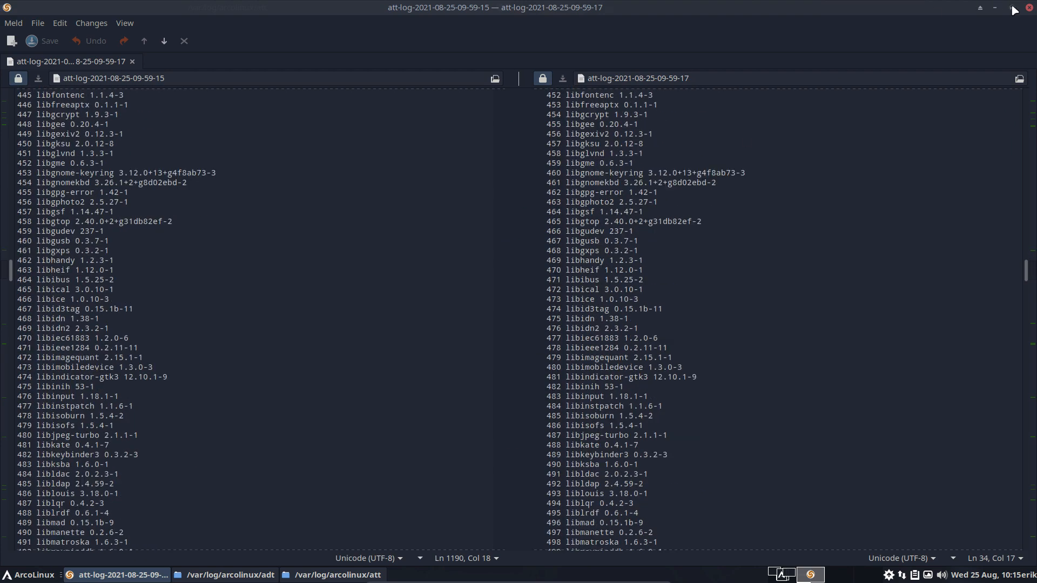
{"action": "left_click", "coordinate": [1027, 8]}
Select the two earliest adt logs, 10-00-00 and 10-00-04, in the adt folder.
{"action": "left_click", "coordinate": [348, 167]}
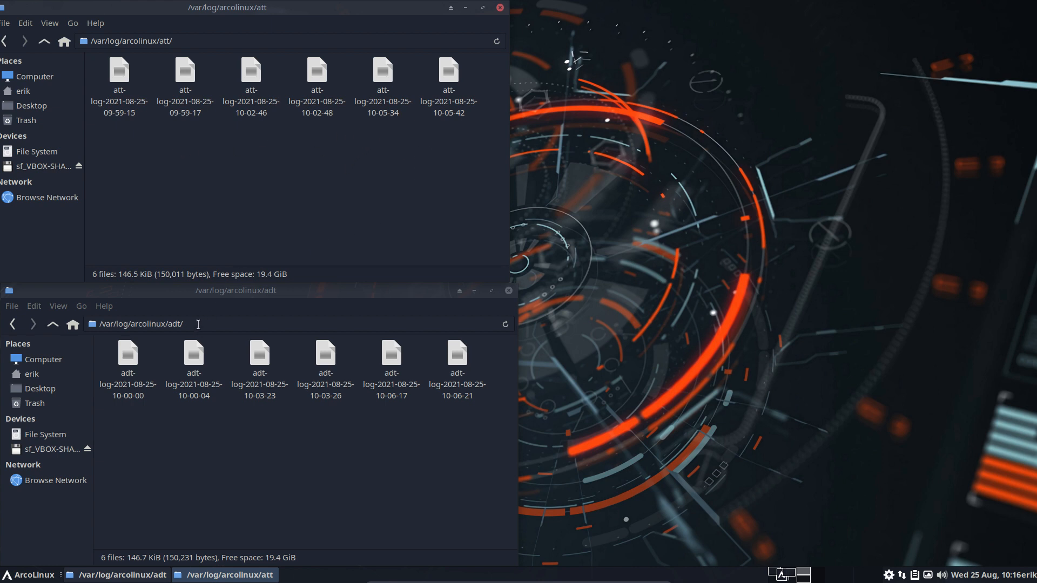
{"action": "left_click", "coordinate": [127, 359]}
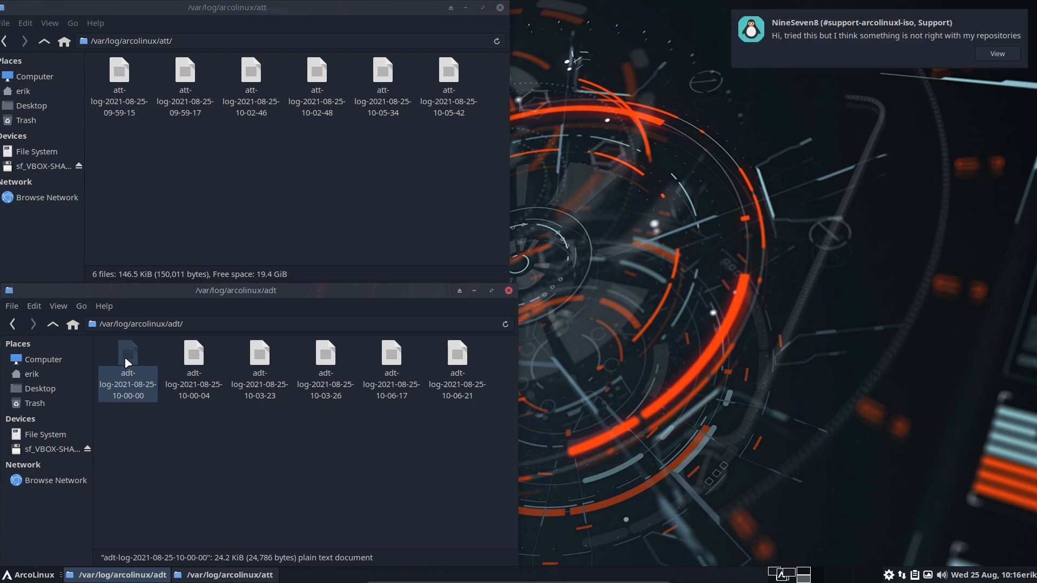
{"action": "left_click", "coordinate": [886, 47]}
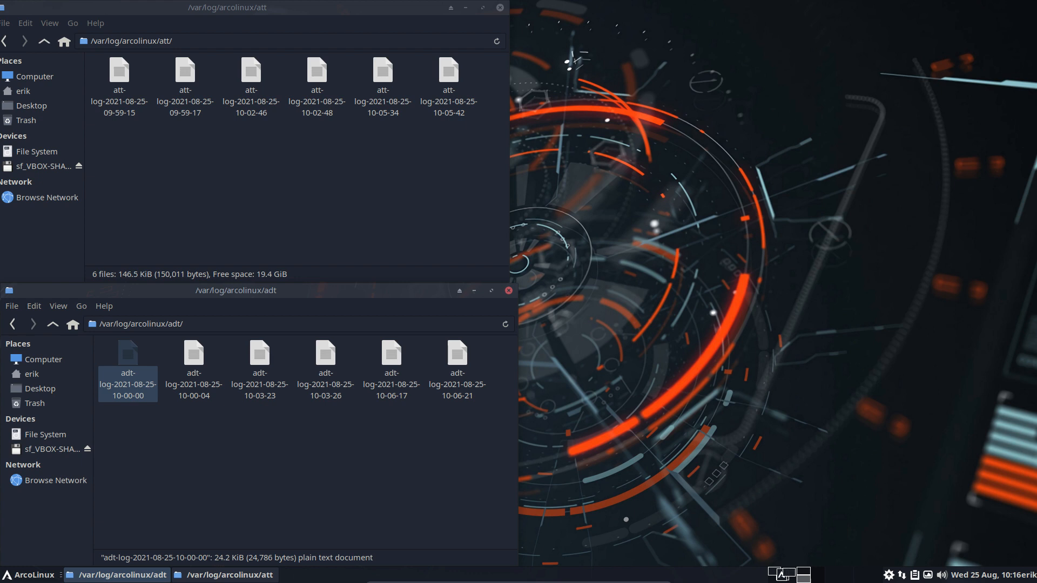
{"action": "left_click", "coordinate": [435, 197]}
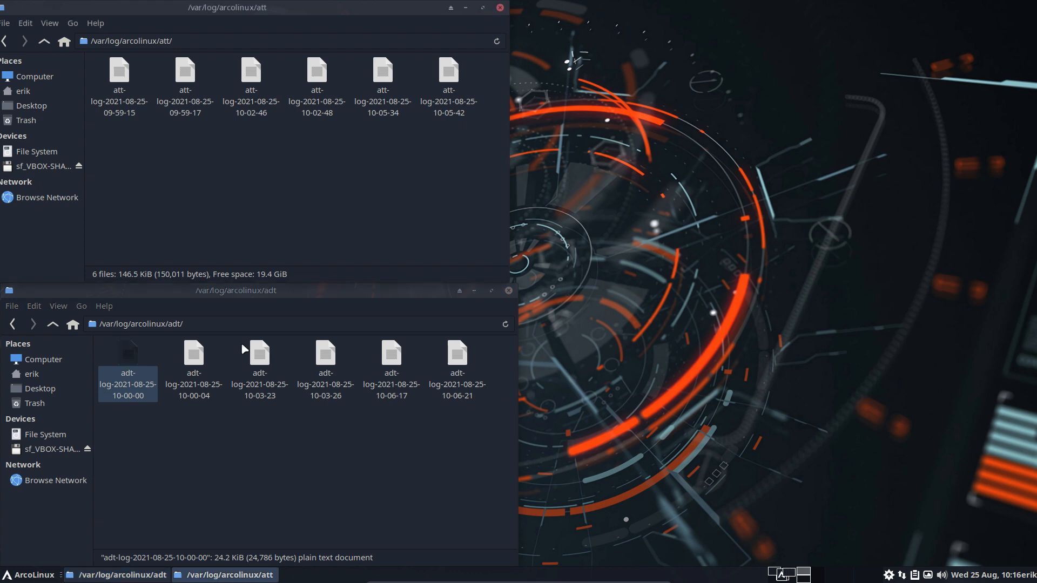
{"action": "left_click_drag", "start_coordinate": [117, 422], "coordinate": [202, 362]}
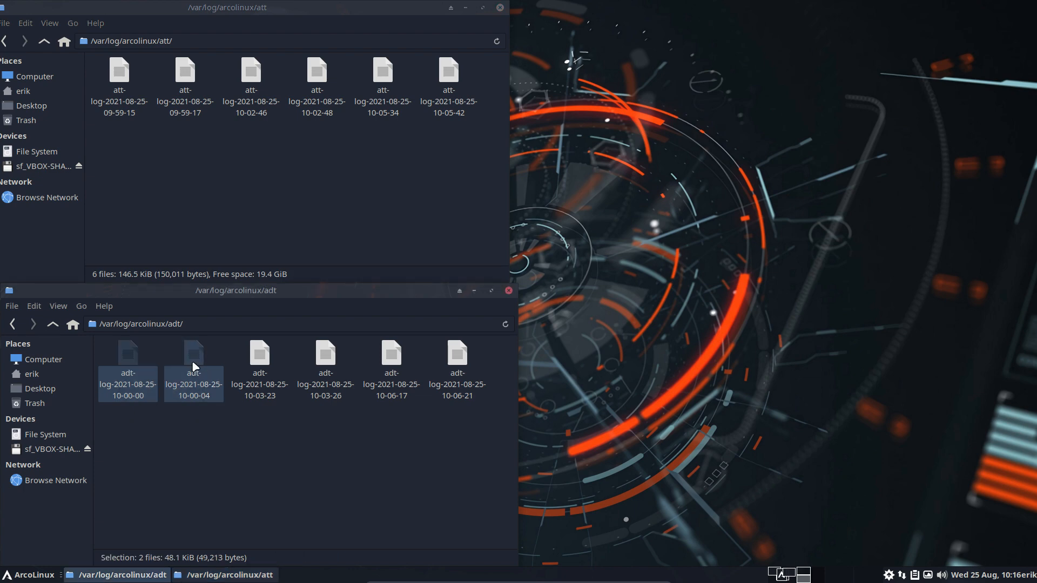
Compare adt logs 10-00-00 and 10-00-04 in Meld, review the removed awesome packages, then close it.
{"action": "right_click", "coordinate": [202, 362]}
{"action": "left_click", "coordinate": [242, 284]}
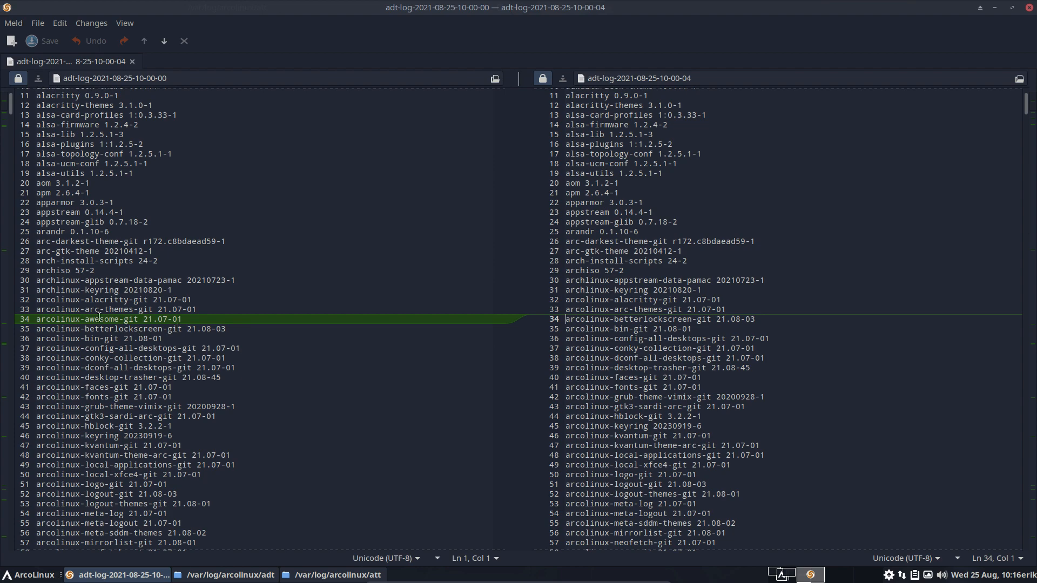
{"action": "left_click", "coordinate": [97, 319]}
{"action": "scroll", "coordinate": [97, 319], "scroll_direction": "down", "scroll_amount": 13}
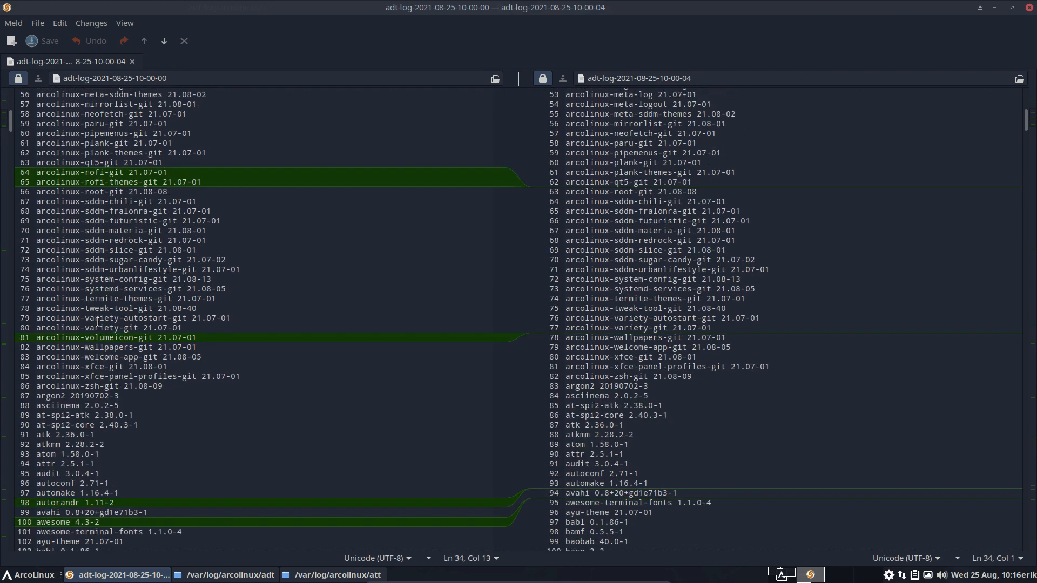
{"action": "scroll", "coordinate": [810, 313], "scroll_direction": "up", "scroll_amount": 10}
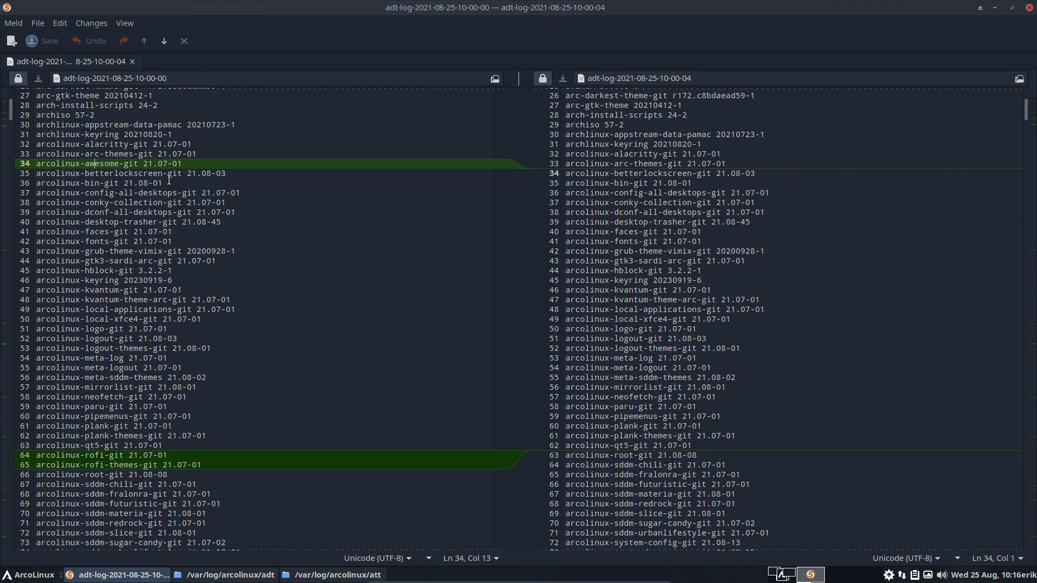
{"action": "scroll", "coordinate": [126, 413], "scroll_direction": "down", "scroll_amount": 3}
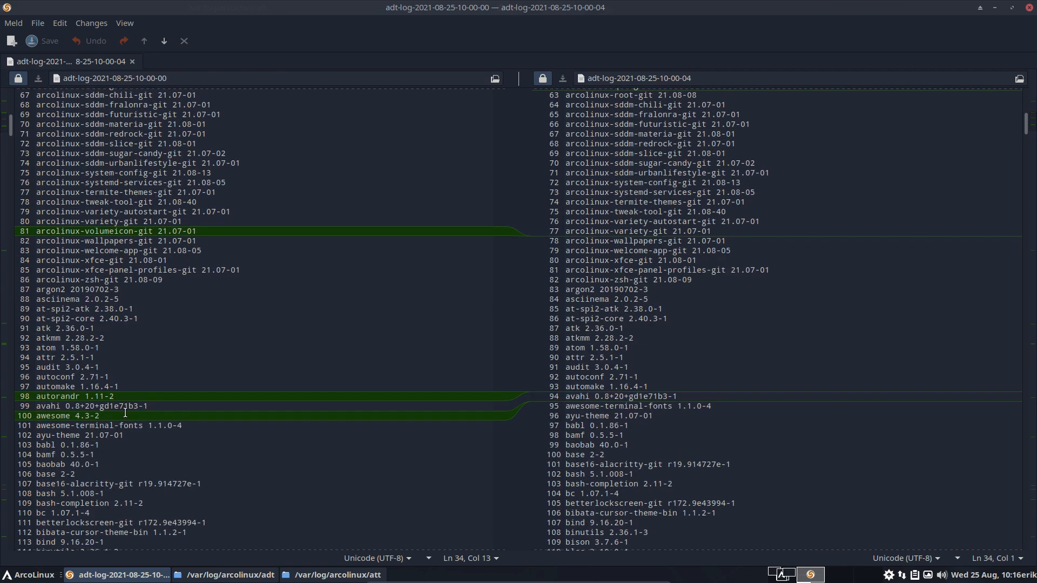
{"action": "scroll", "coordinate": [126, 412], "scroll_direction": "down", "scroll_amount": 20}
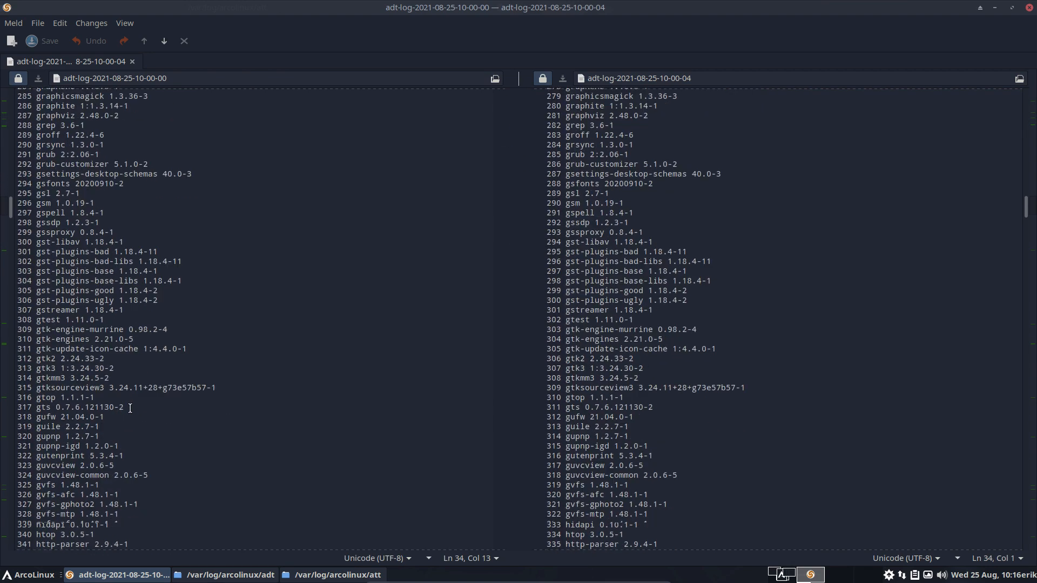
{"action": "left_click", "coordinate": [1029, 8]}
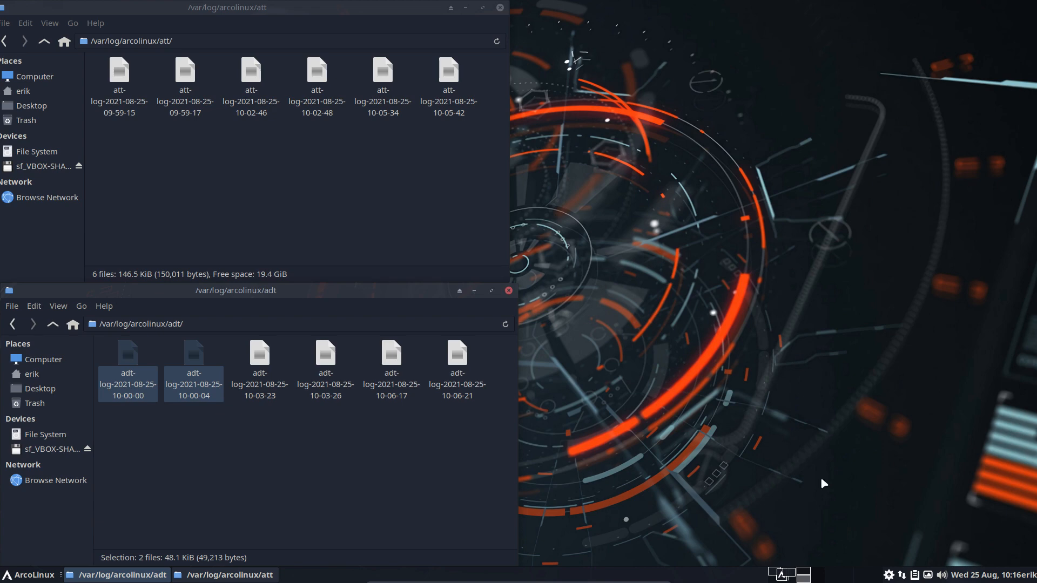
Install the awesome desktop from the Tweak Tool's Desktop Installer page.
{"action": "left_click", "coordinate": [781, 577]}
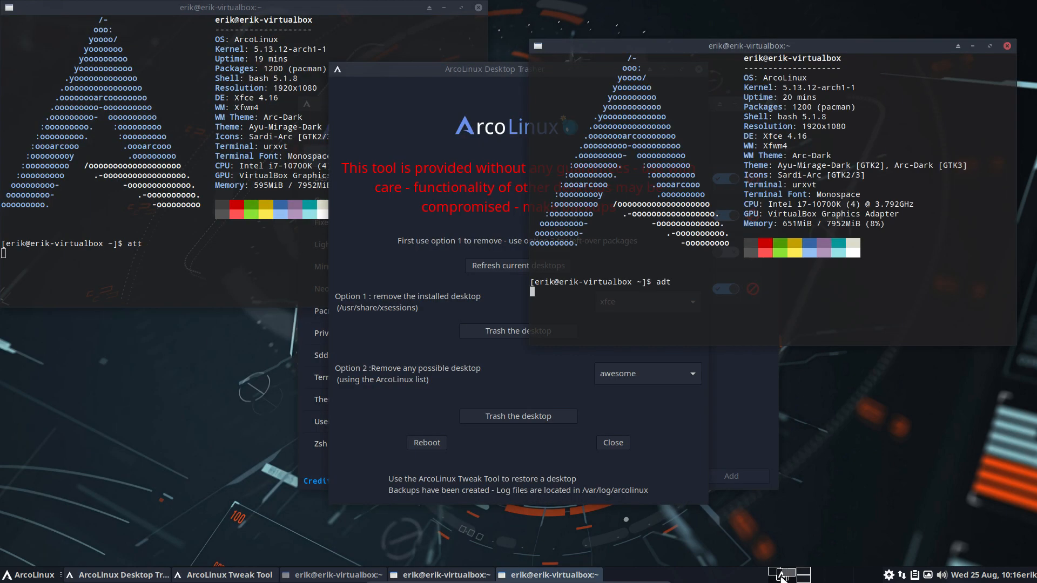
{"action": "left_click", "coordinate": [452, 293]}
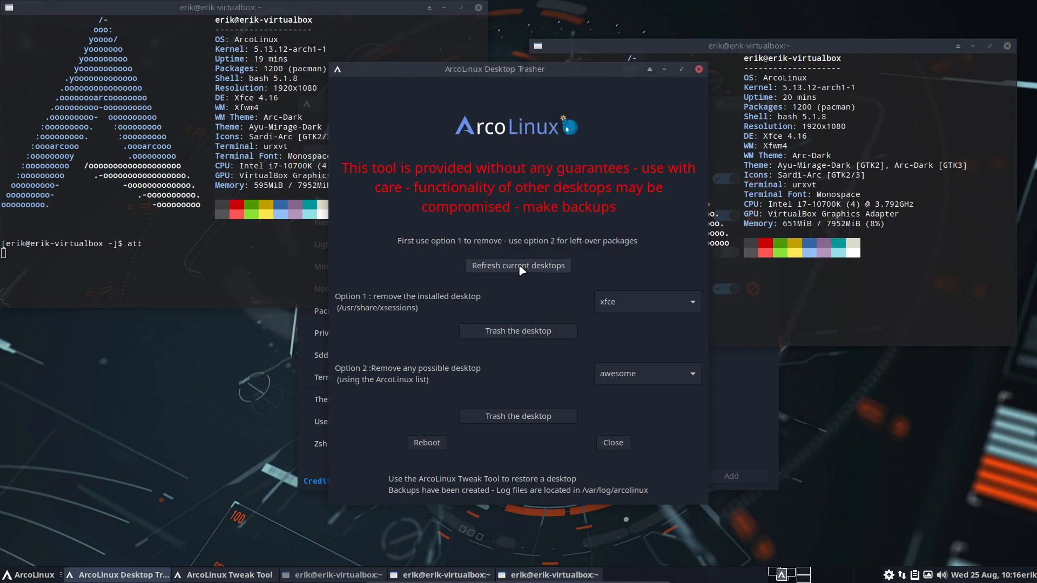
{"action": "left_click", "coordinate": [749, 390]}
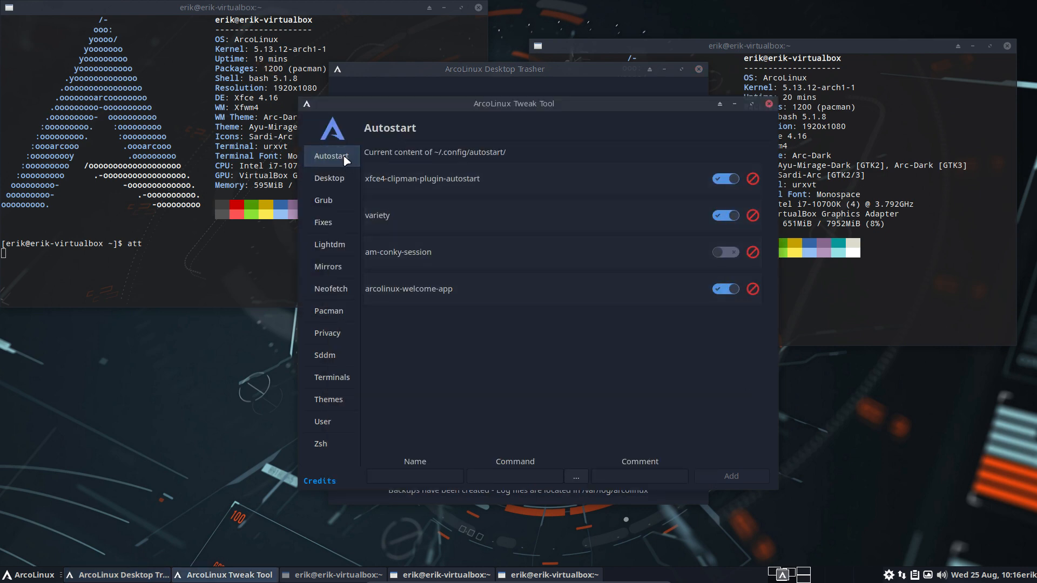
{"action": "left_click", "coordinate": [337, 178]}
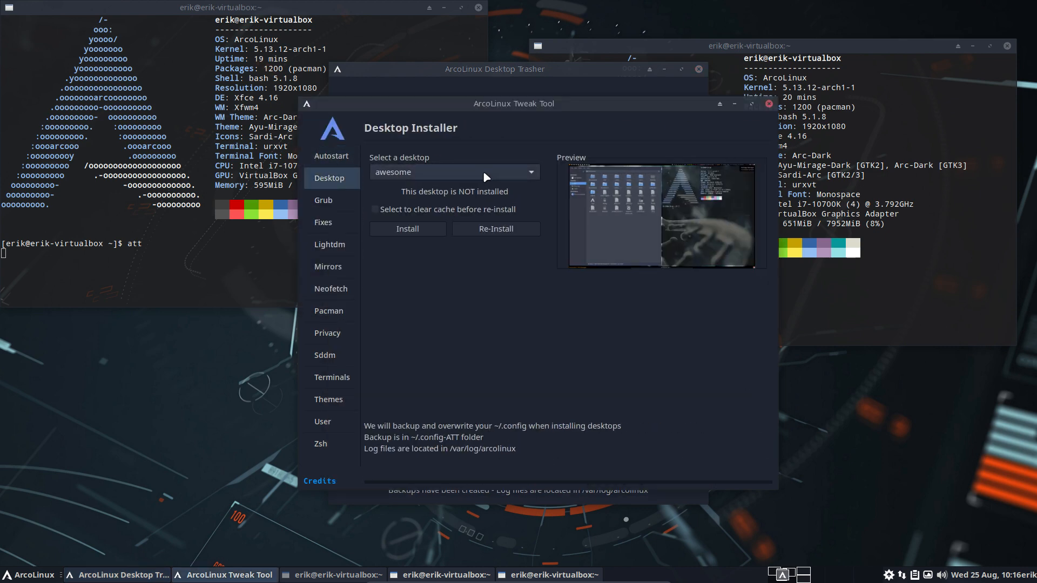
{"action": "left_click", "coordinate": [426, 227]}
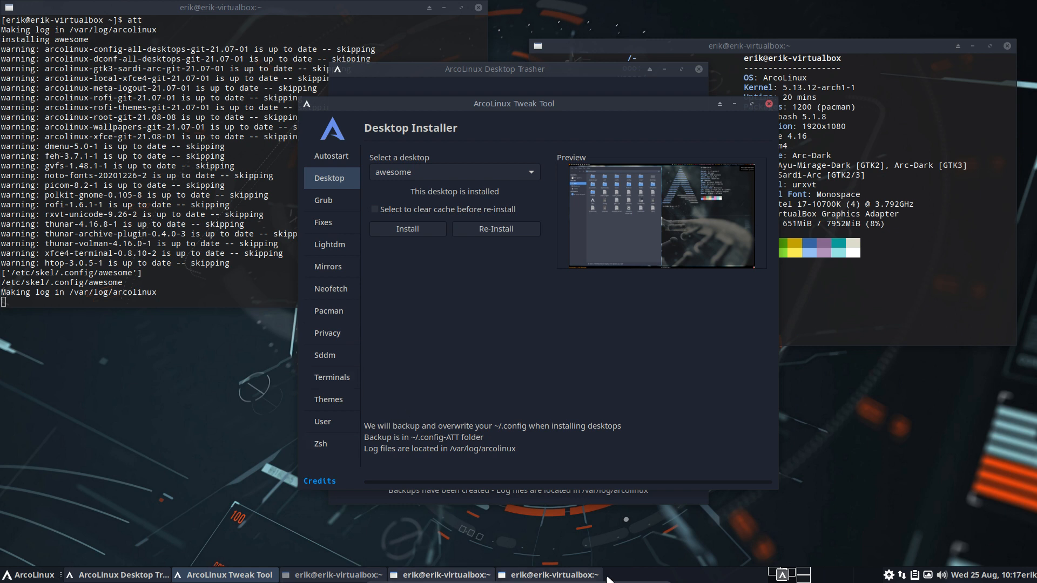
Select att logs 10-16-49 and 10-16-50 in Thunar and open them in Meld's Compare.
{"action": "left_click", "coordinate": [802, 579]}
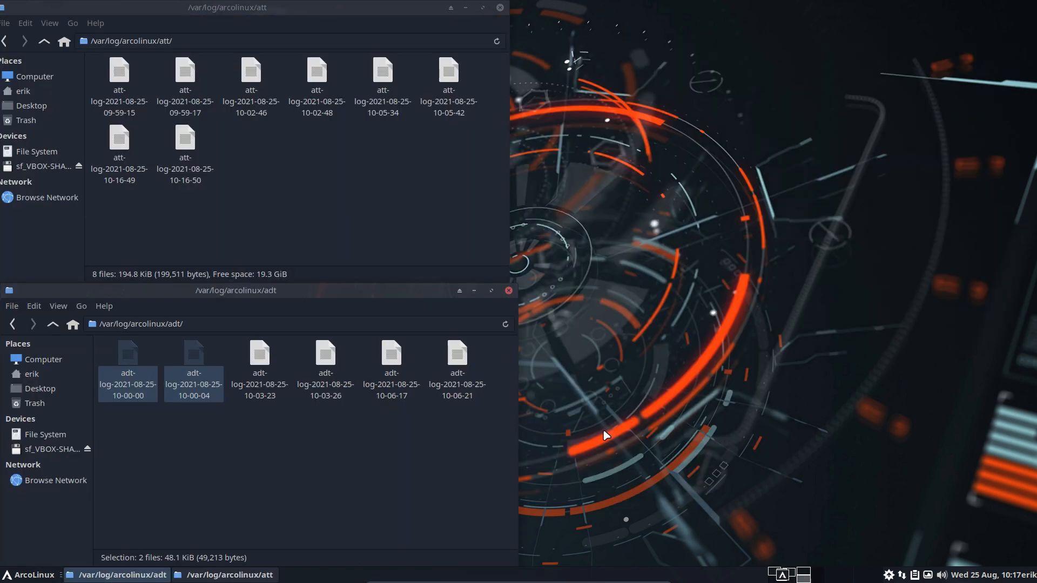
{"action": "left_click", "coordinate": [328, 214]}
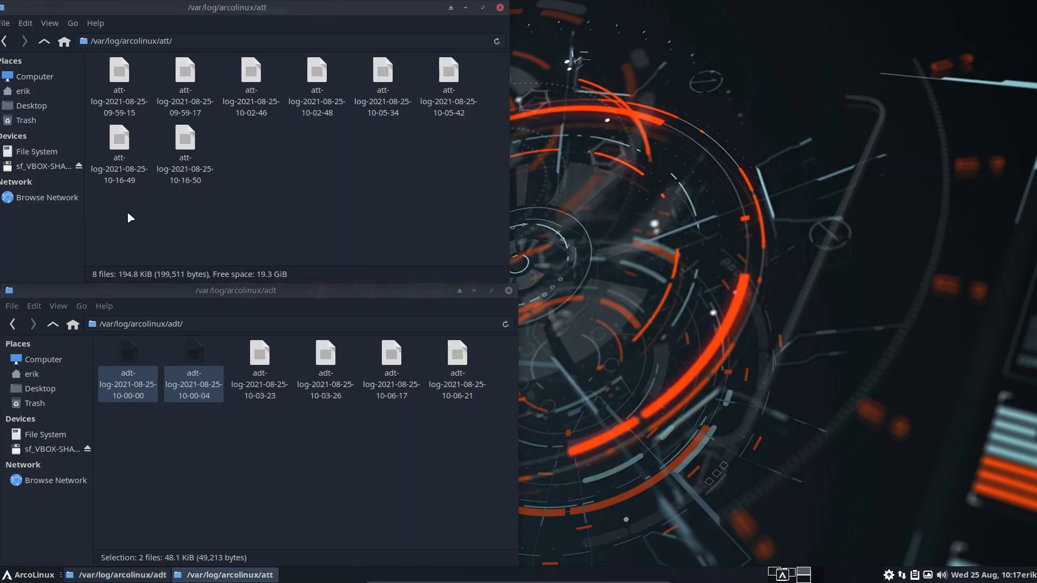
{"action": "mouse_move", "coordinate": [186, 157]}
{"action": "left_mouse_down"}
{"action": "mouse_move", "coordinate": [195, 154]}
{"action": "mouse_move", "coordinate": [184, 170]}
{"action": "left_mouse_up"}
{"action": "left_click", "coordinate": [100, 203]}
{"action": "left_click_drag", "start_coordinate": [104, 209], "coordinate": [164, 181]}
{"action": "right_click", "coordinate": [185, 181]}
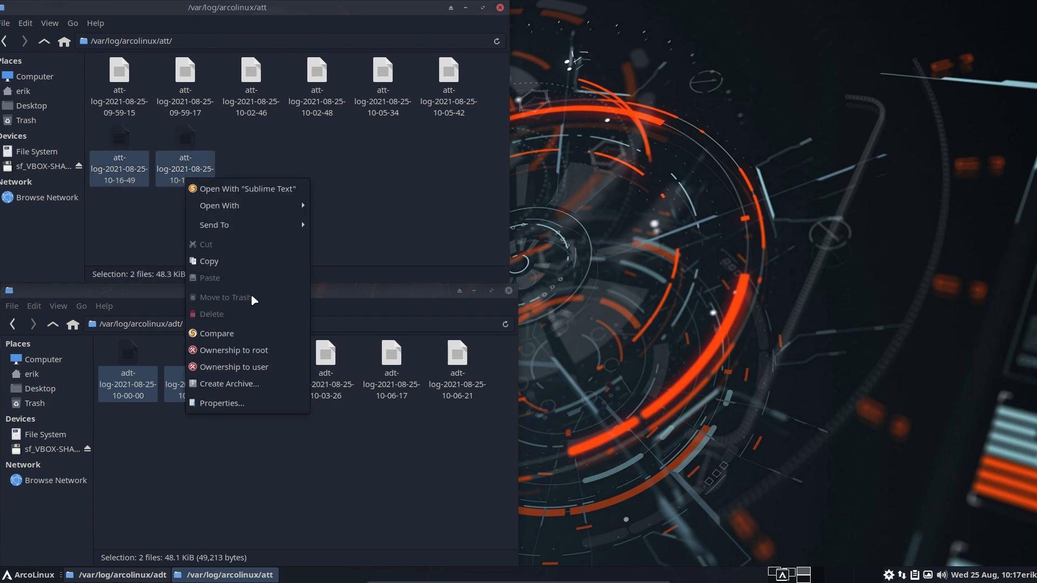
{"action": "left_click", "coordinate": [253, 333]}
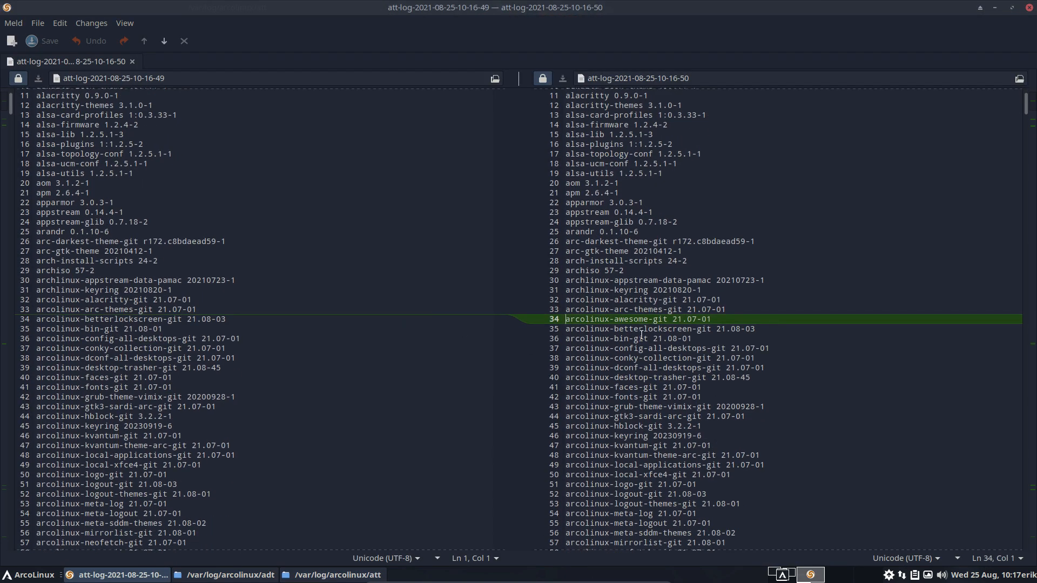
Scroll the att diff past added awesome, lua53, vicious and volumeicon lines, then close Meld.
{"action": "left_click", "coordinate": [649, 319]}
{"action": "scroll", "coordinate": [673, 365], "scroll_direction": "down", "scroll_amount": 14}
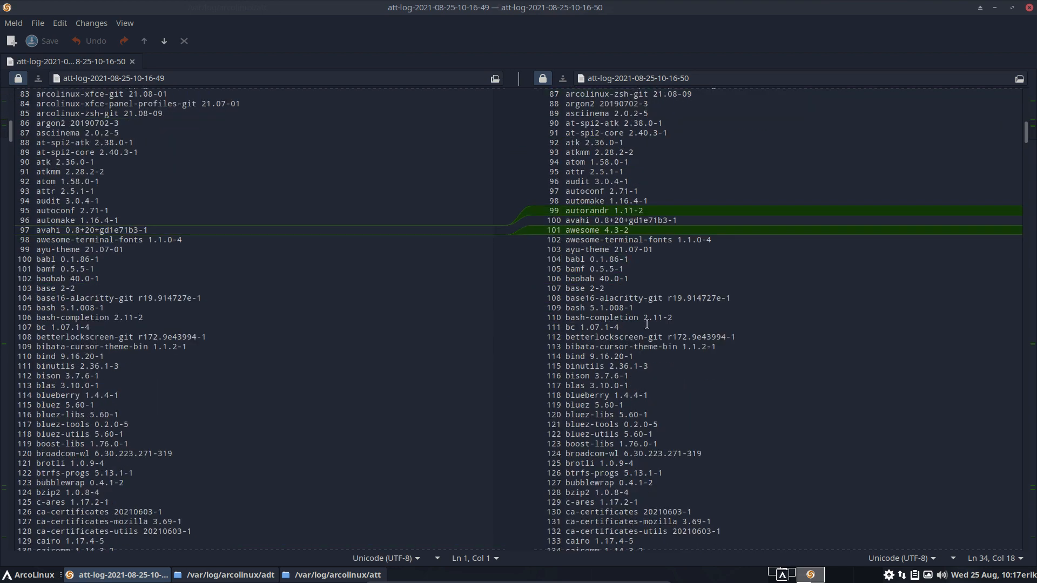
{"action": "scroll", "coordinate": [611, 270], "scroll_direction": "down", "scroll_amount": 20}
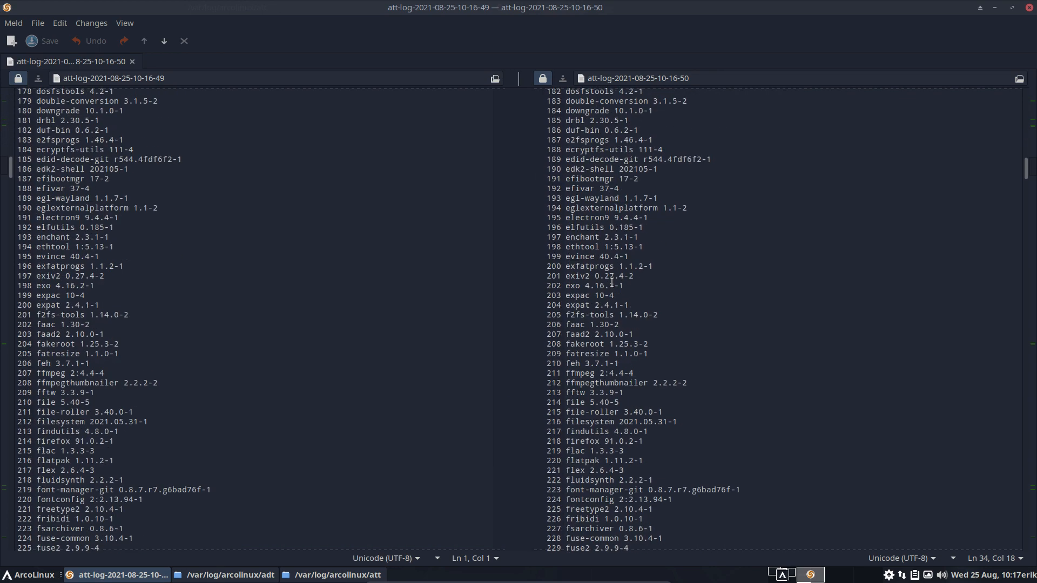
{"action": "scroll", "coordinate": [615, 296], "scroll_direction": "down", "scroll_amount": 20}
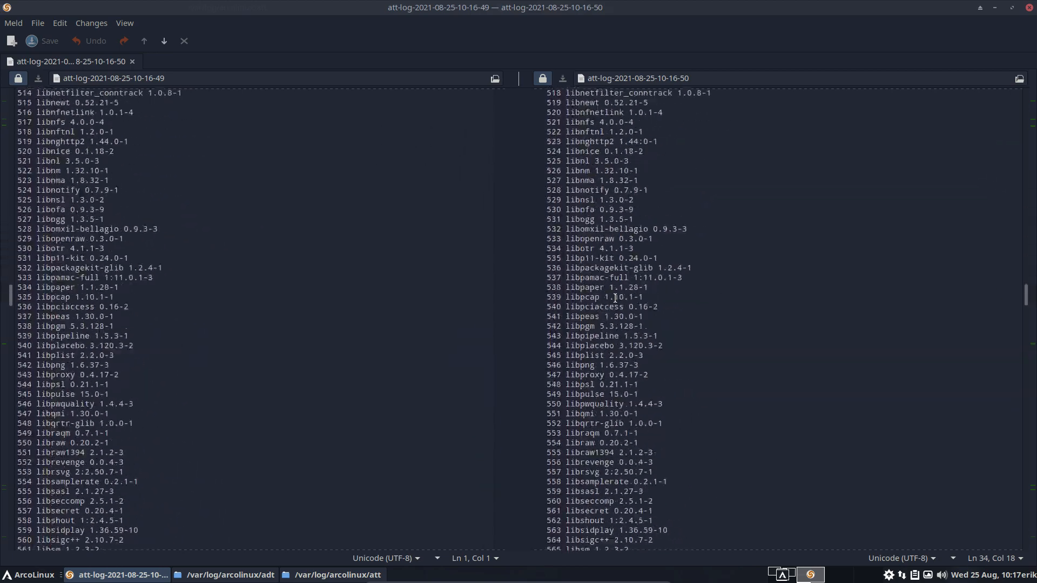
{"action": "scroll", "coordinate": [614, 297], "scroll_direction": "down", "scroll_amount": 14}
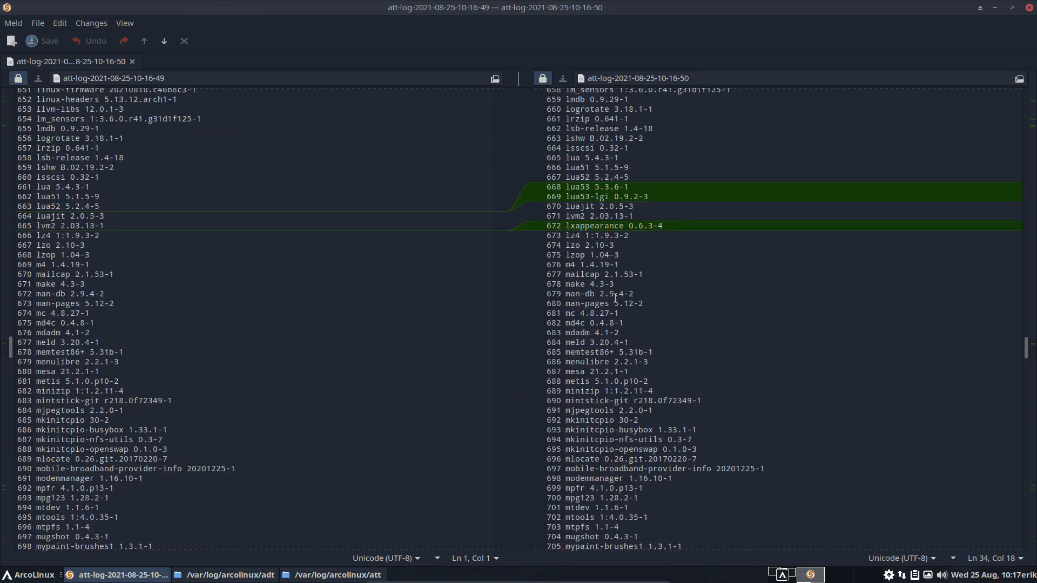
{"action": "scroll", "coordinate": [614, 297], "scroll_direction": "down", "scroll_amount": 20}
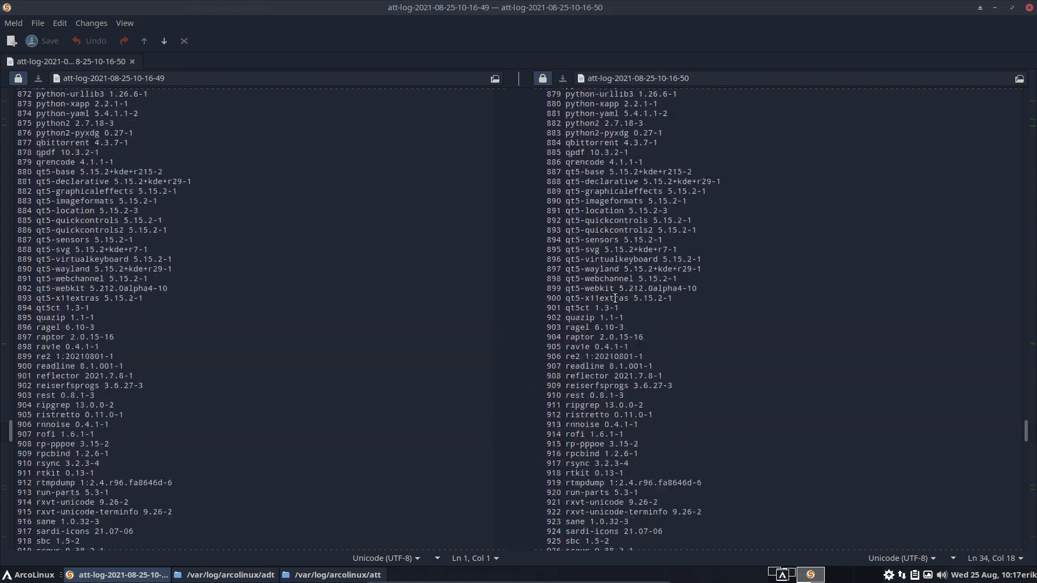
{"action": "scroll", "coordinate": [615, 298], "scroll_direction": "down", "scroll_amount": 4}
{"action": "scroll", "coordinate": [614, 297], "scroll_direction": "up", "scroll_amount": 5}
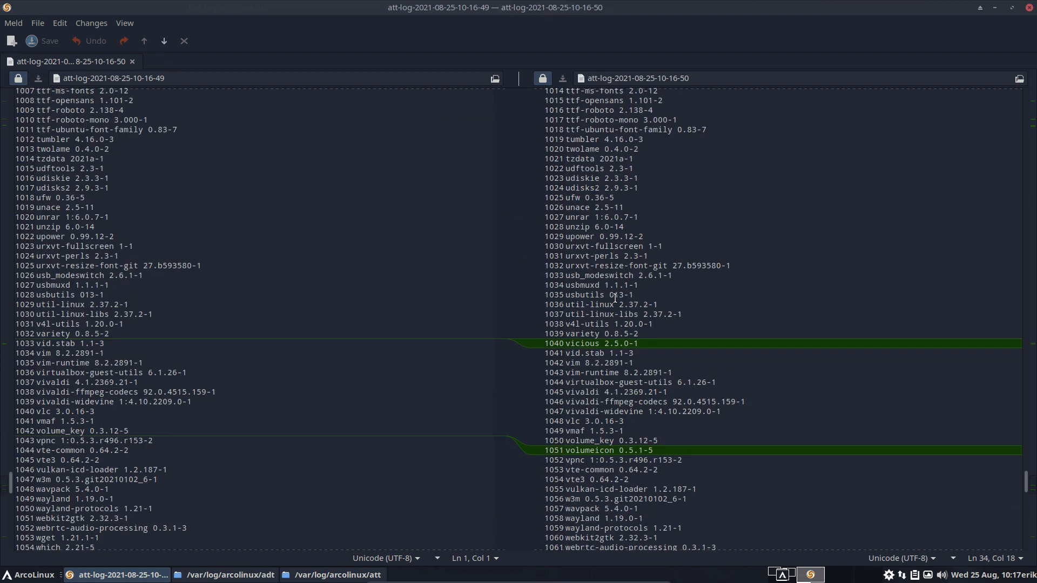
{"action": "left_click", "coordinate": [577, 333]}
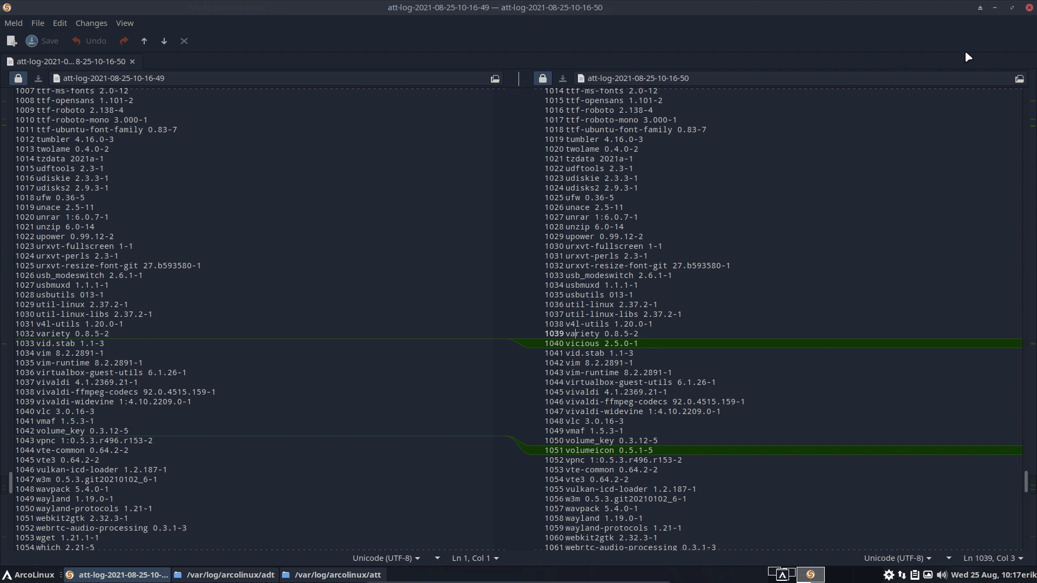
{"action": "left_click", "coordinate": [1029, 8]}
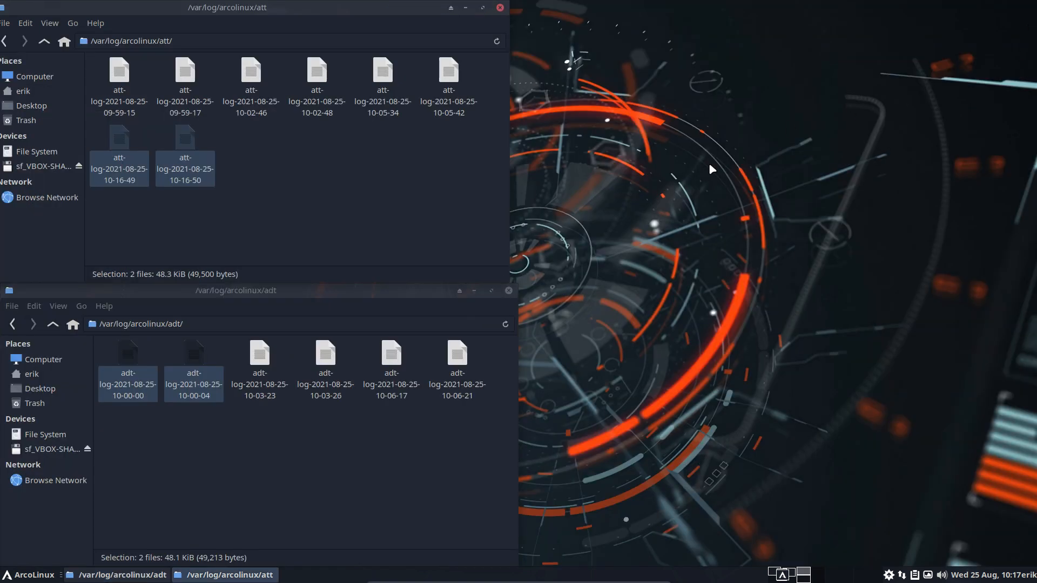
Refresh current desktops in the Desktop Trasher and confirm awesome is listed.
{"action": "left_click", "coordinate": [787, 575]}
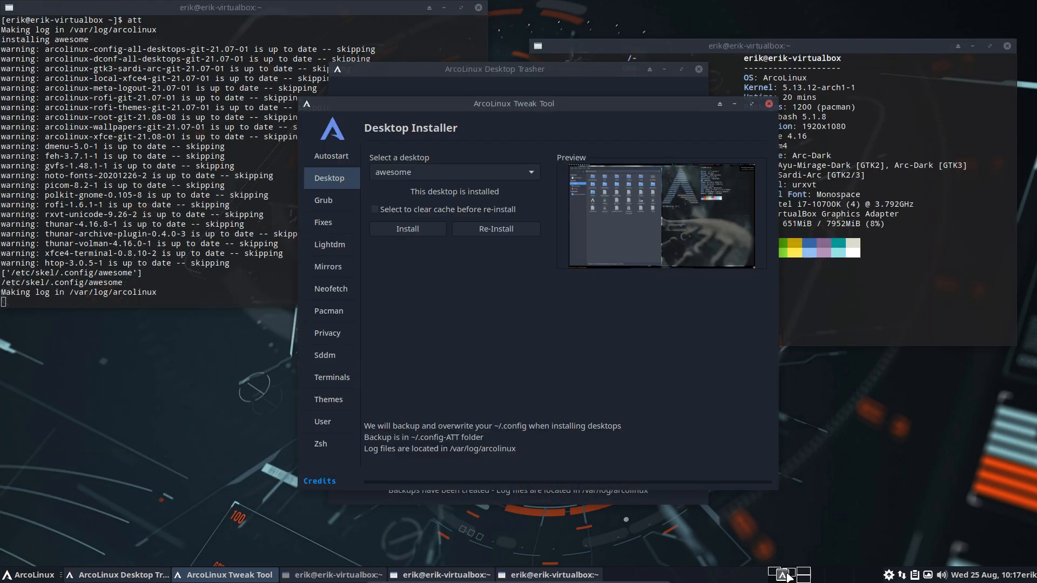
{"action": "left_click", "coordinate": [561, 82]}
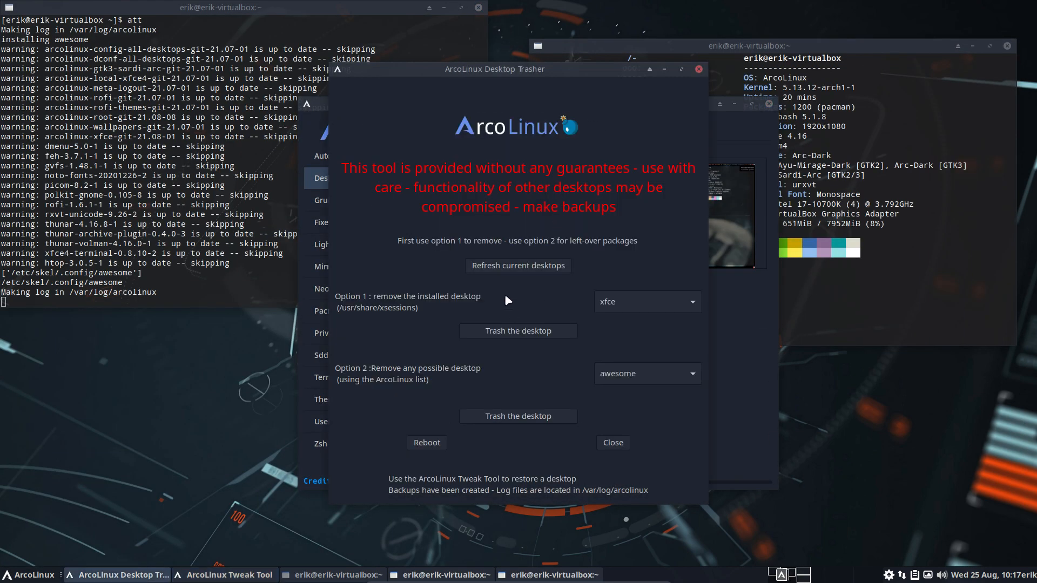
{"action": "left_click", "coordinate": [526, 273]}
{"action": "left_click", "coordinate": [670, 304]}
{"action": "left_click", "coordinate": [547, 303]}
List the installed desktop session files in a new terminal, then close it.
{"action": "key", "text": "ctrl+alt+Return"}
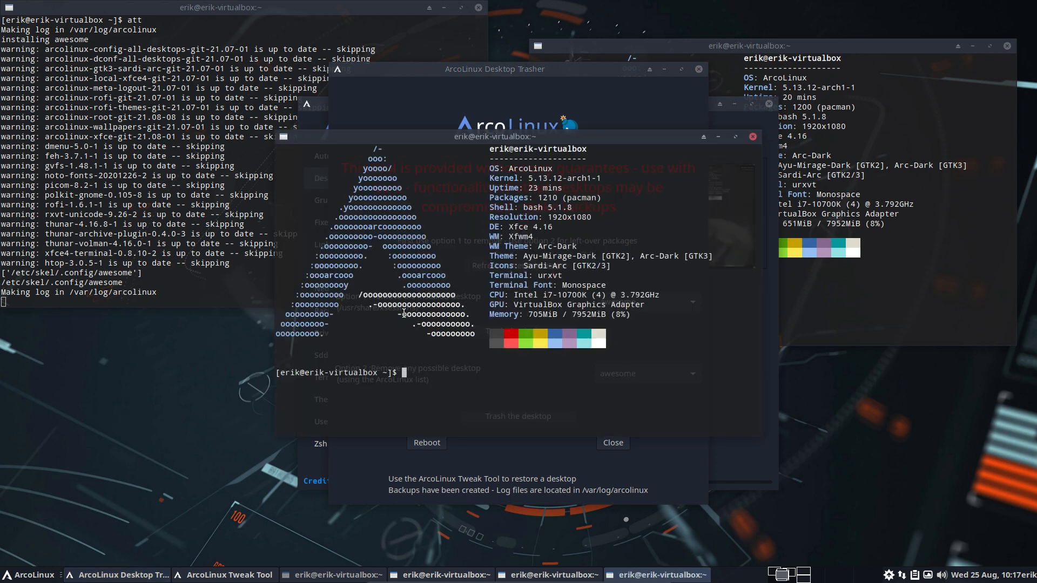
{"action": "type", "text": "xf"}
{"action": "key", "text": "BackSpace"}
{"action": "type", "text": "d"}
{"action": "key", "text": "Return"}
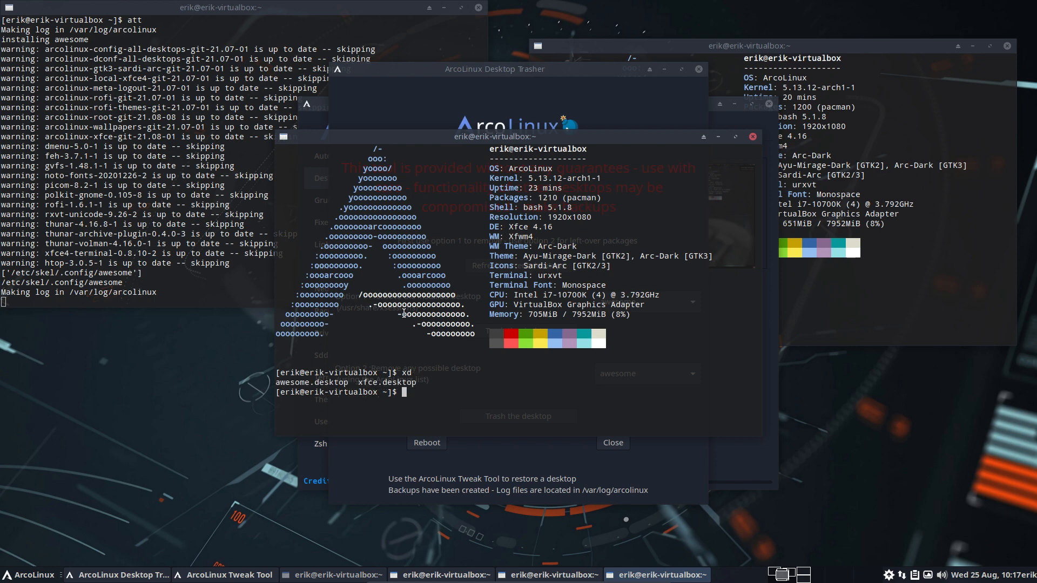
{"action": "left_click", "coordinate": [753, 137]}
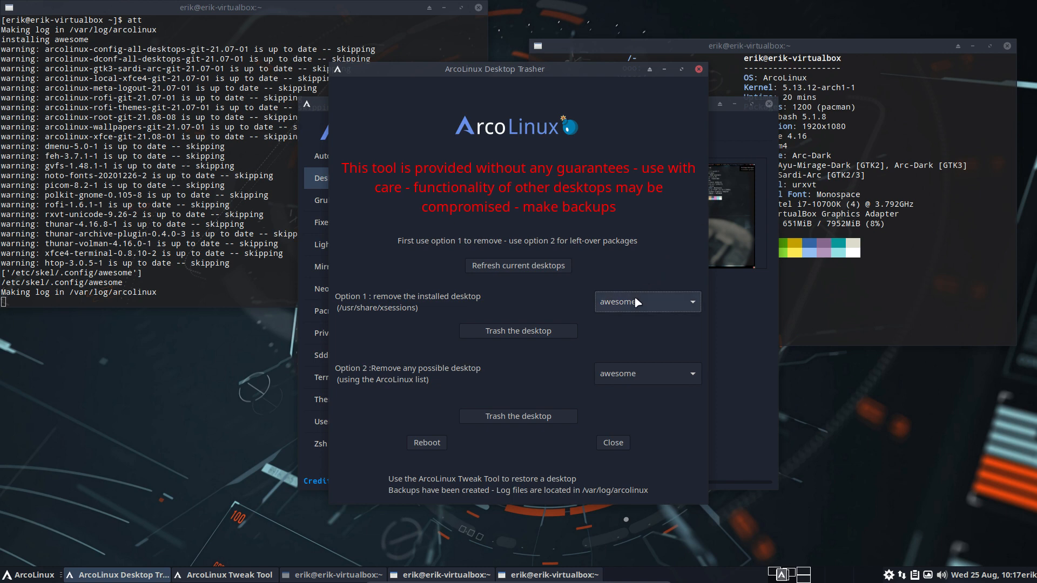
Trash the awesome desktop and return to the adt log folder.
{"action": "left_click", "coordinate": [553, 332]}
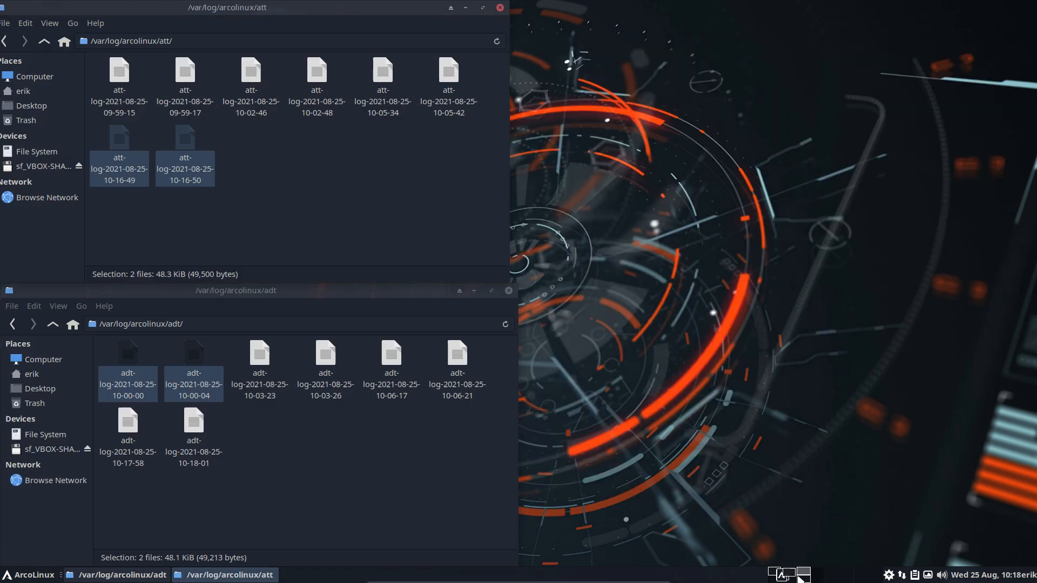
{"action": "left_click", "coordinate": [801, 579]}
{"action": "left_click", "coordinate": [323, 482]}
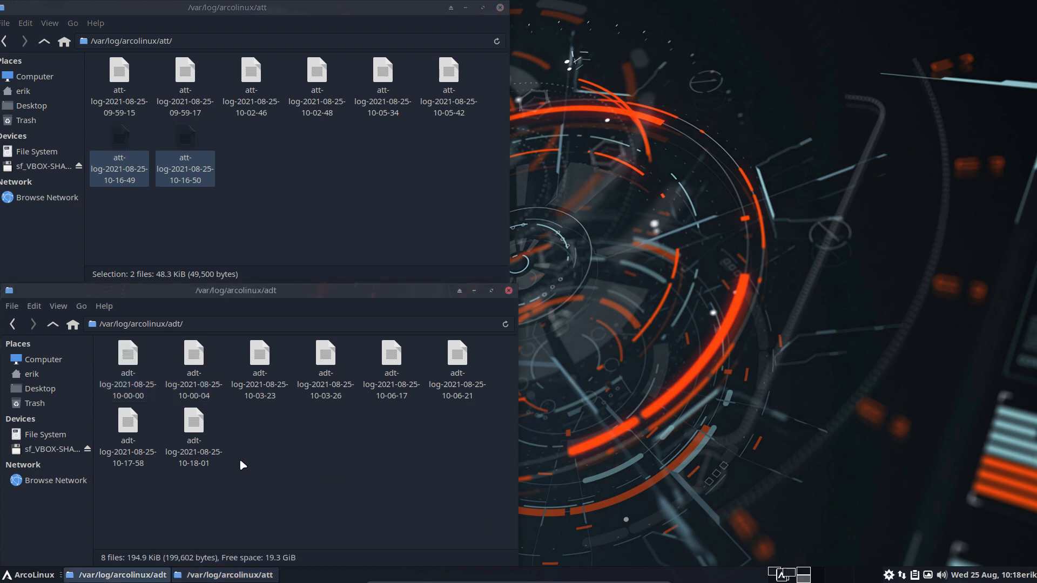
Select adt logs 10-17-58 and 10-18-01 and compare them side by side in Meld.
{"action": "left_click", "coordinate": [125, 466]}
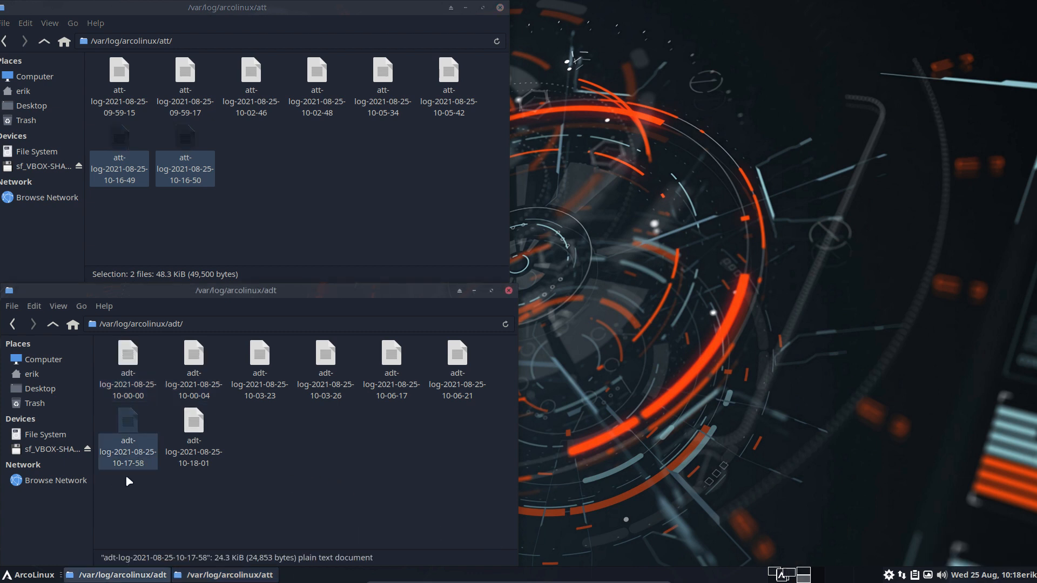
{"action": "left_click", "coordinate": [192, 456]}
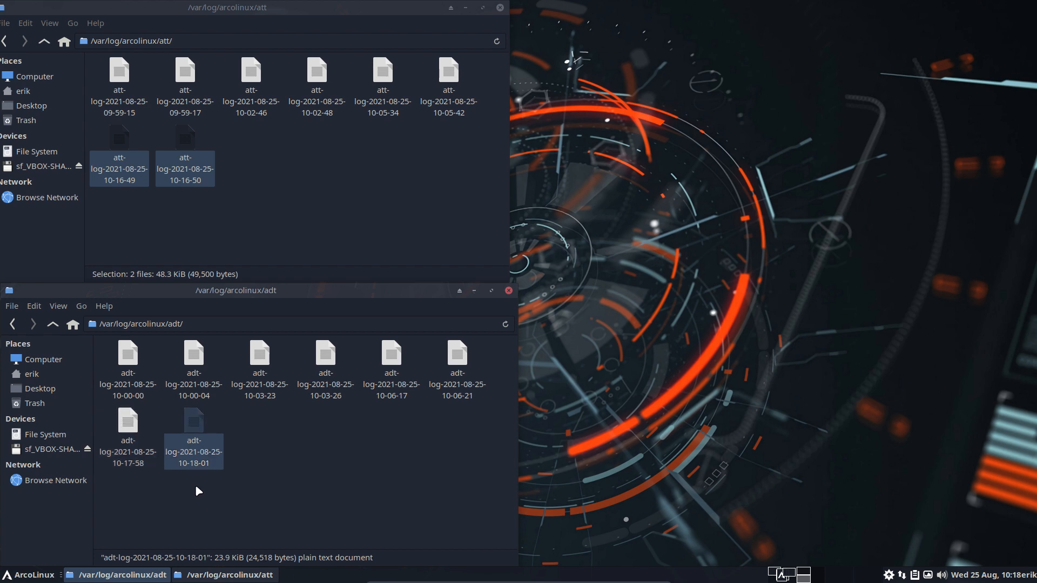
{"action": "left_click_drag", "start_coordinate": [125, 486], "coordinate": [199, 456]}
{"action": "right_click", "coordinate": [198, 445]}
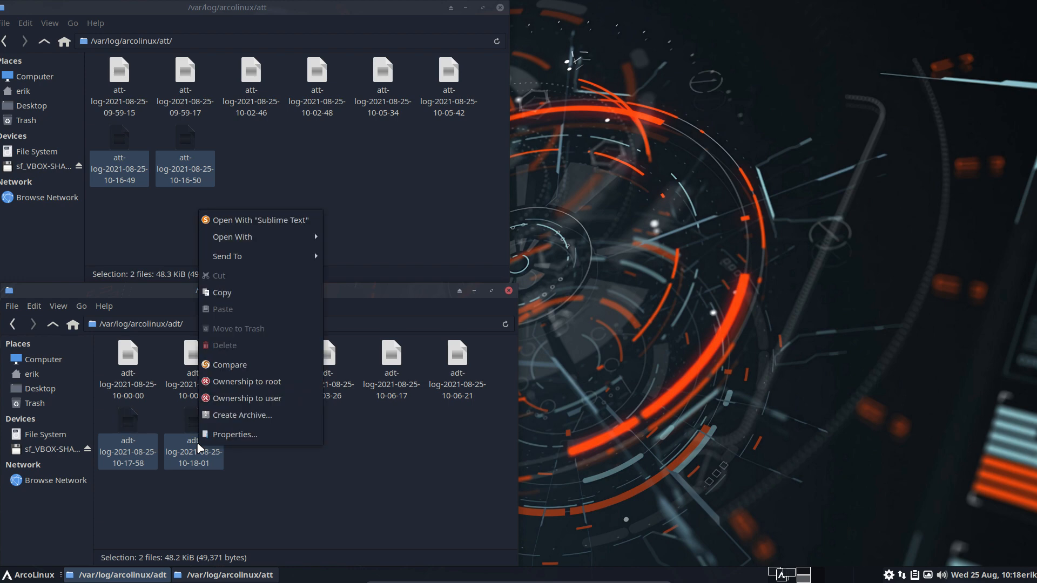
{"action": "left_click", "coordinate": [250, 365]}
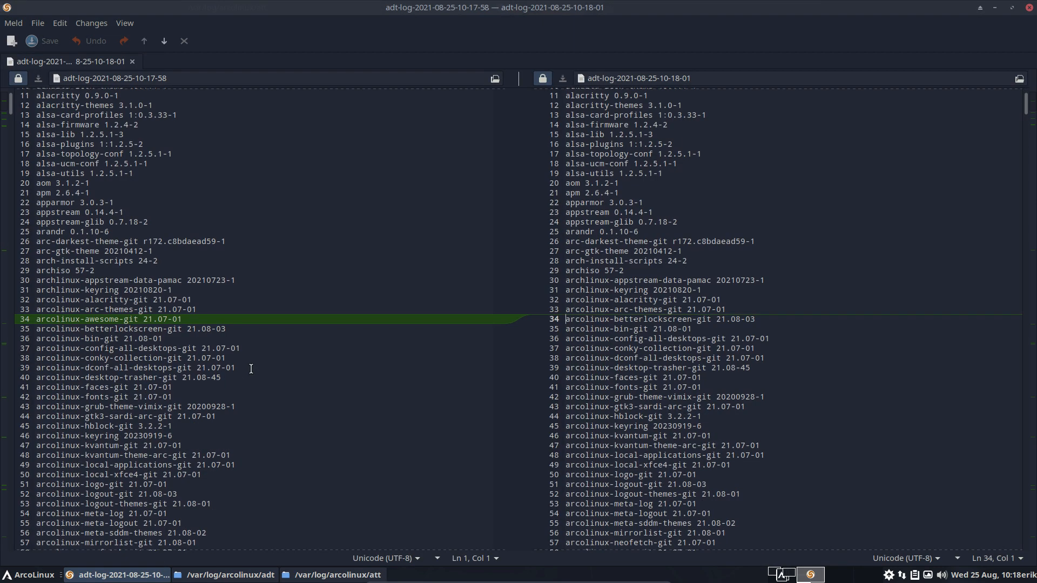
Scroll the adt diff to the end, noting removed awesome, autorandr, picom and xorg-xmessage, then close Meld.
{"action": "left_click", "coordinate": [139, 311]}
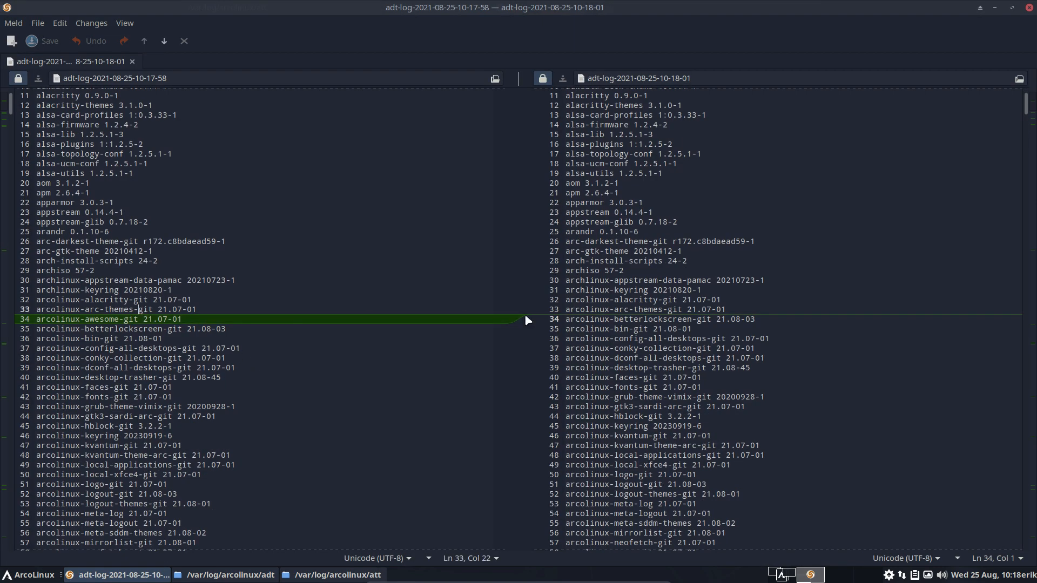
{"action": "scroll", "coordinate": [672, 323], "scroll_direction": "down", "scroll_amount": 10}
{"action": "scroll", "coordinate": [673, 322], "scroll_direction": "down", "scroll_amount": 13}
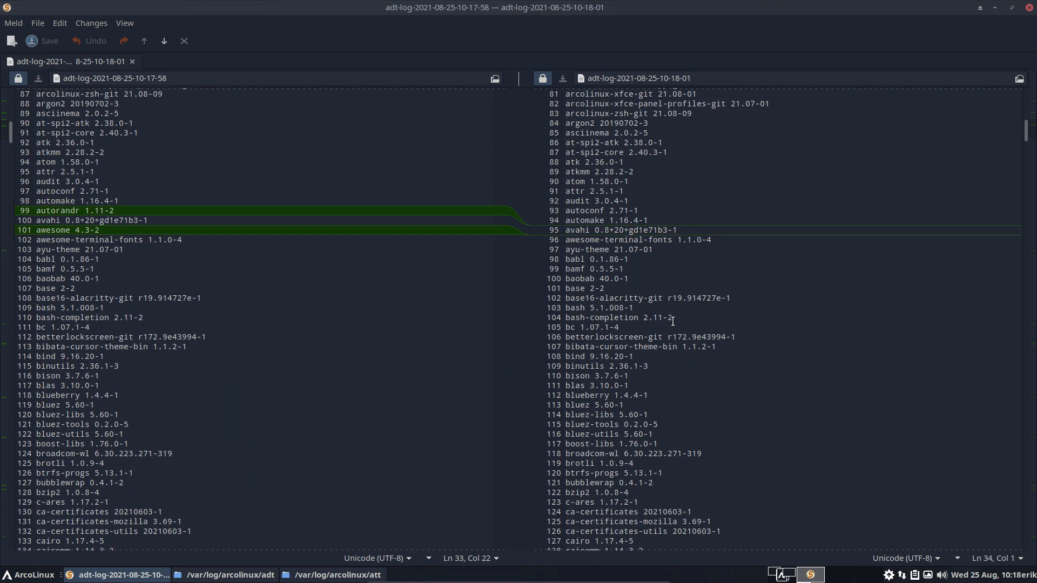
{"action": "scroll", "coordinate": [672, 322], "scroll_direction": "down", "scroll_amount": 20}
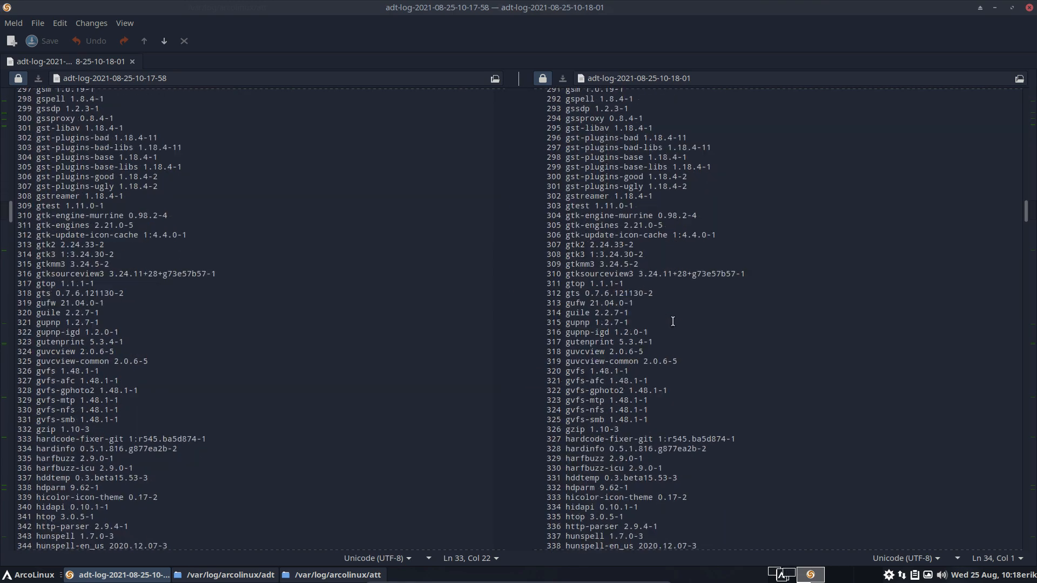
{"action": "scroll", "coordinate": [672, 322], "scroll_direction": "down", "scroll_amount": 20}
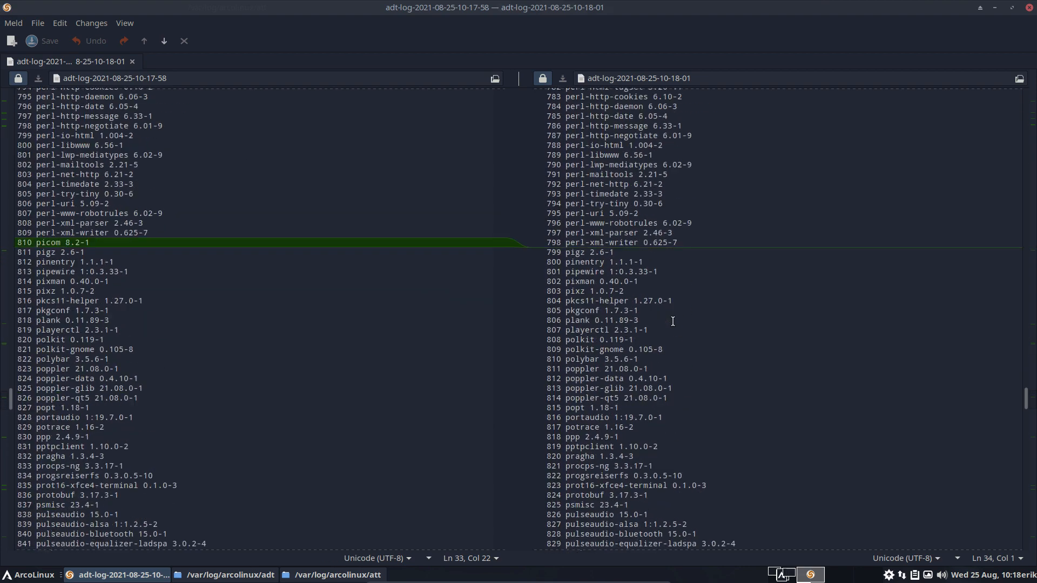
{"action": "scroll", "coordinate": [673, 321], "scroll_direction": "down", "scroll_amount": 20}
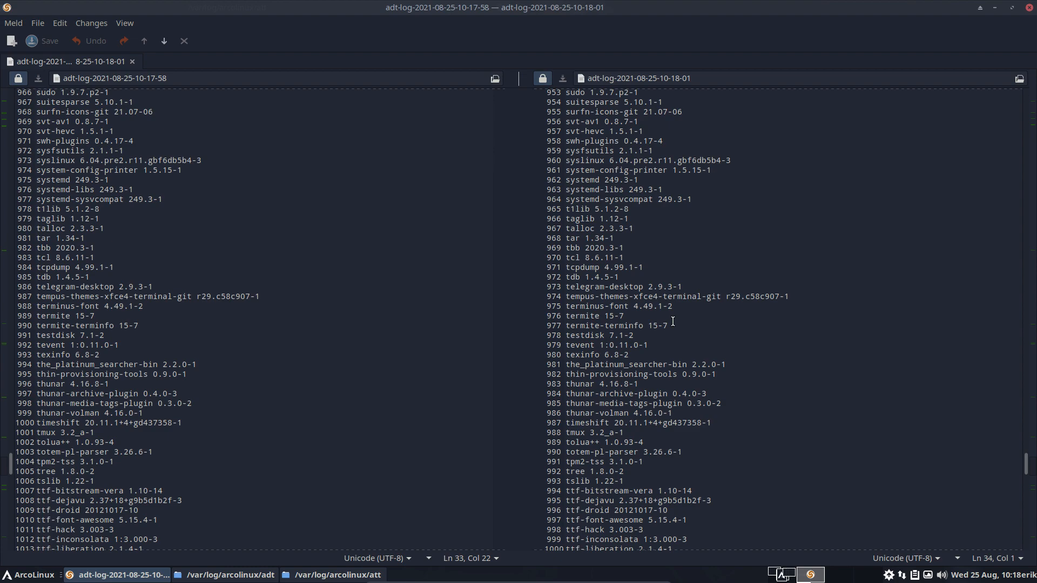
{"action": "scroll", "coordinate": [673, 321], "scroll_direction": "down", "scroll_amount": 20}
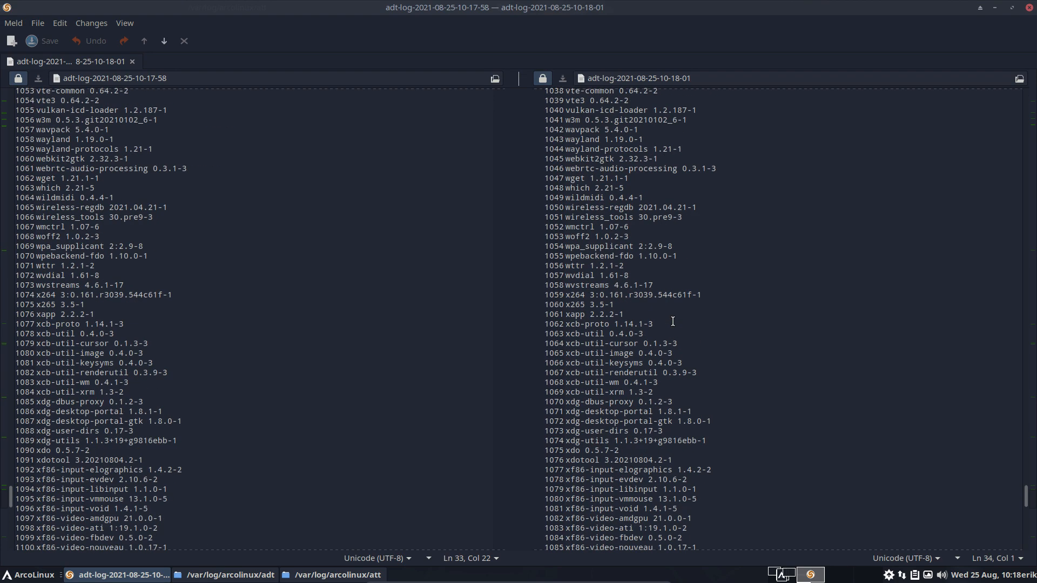
{"action": "scroll", "coordinate": [673, 322], "scroll_direction": "down", "scroll_amount": 20}
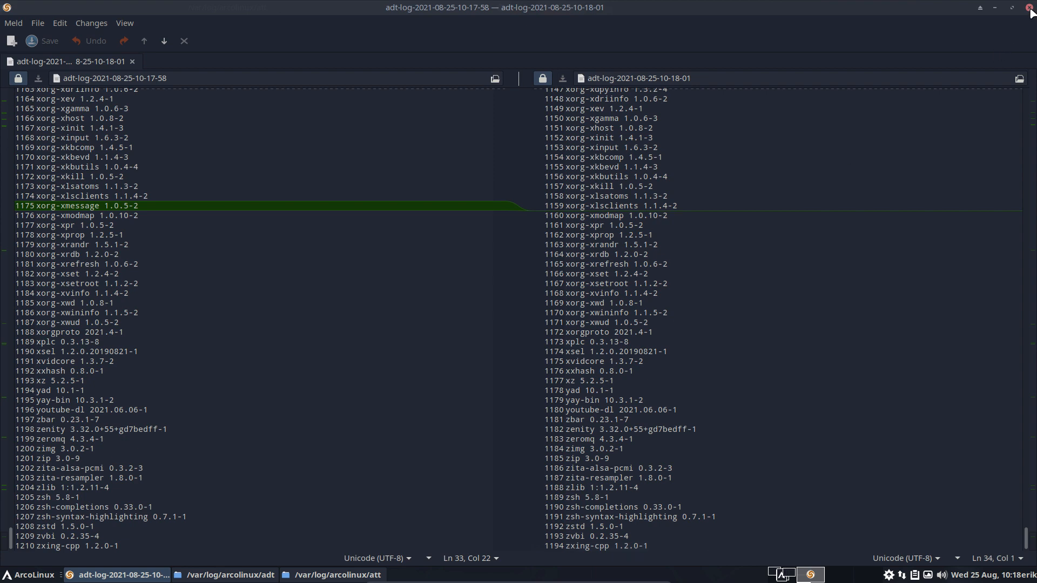
{"action": "left_click", "coordinate": [1029, 8]}
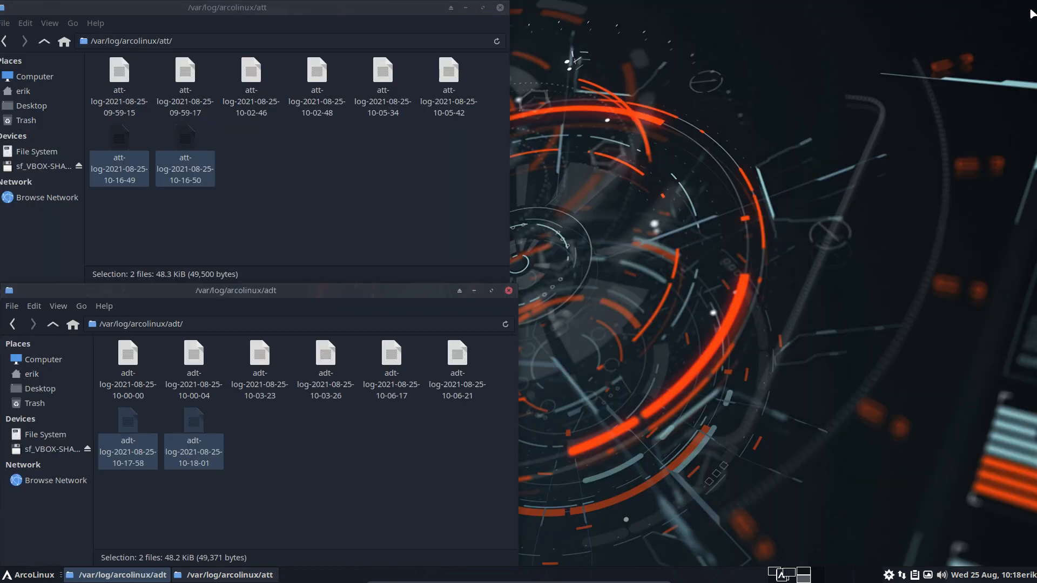
Move the Desktop Trasher down-right and the Tweak Tool left so both are visible.
{"action": "left_click", "coordinate": [783, 576]}
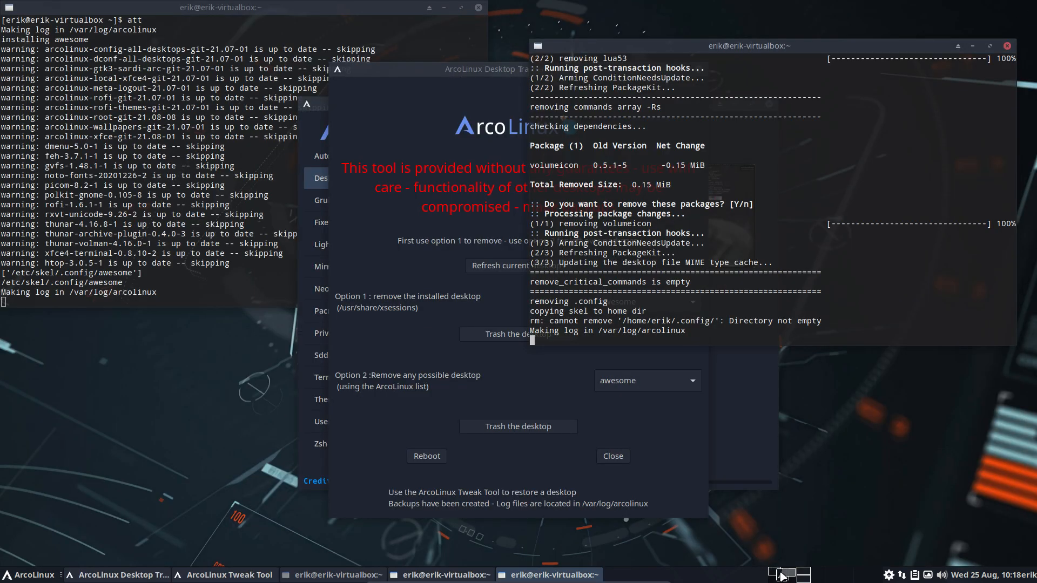
{"action": "left_click", "coordinate": [513, 390]}
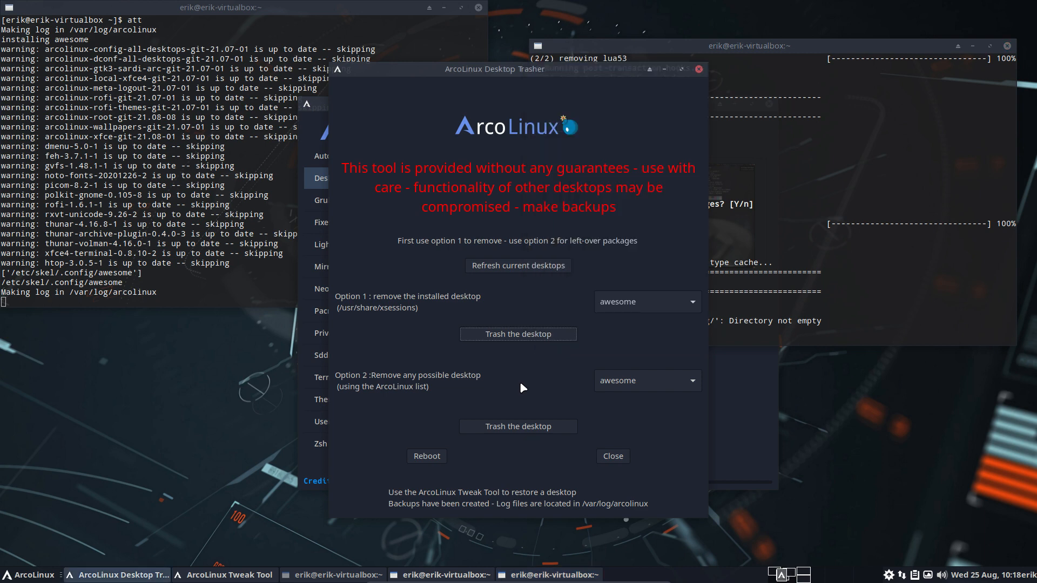
{"action": "left_click", "coordinate": [727, 320]}
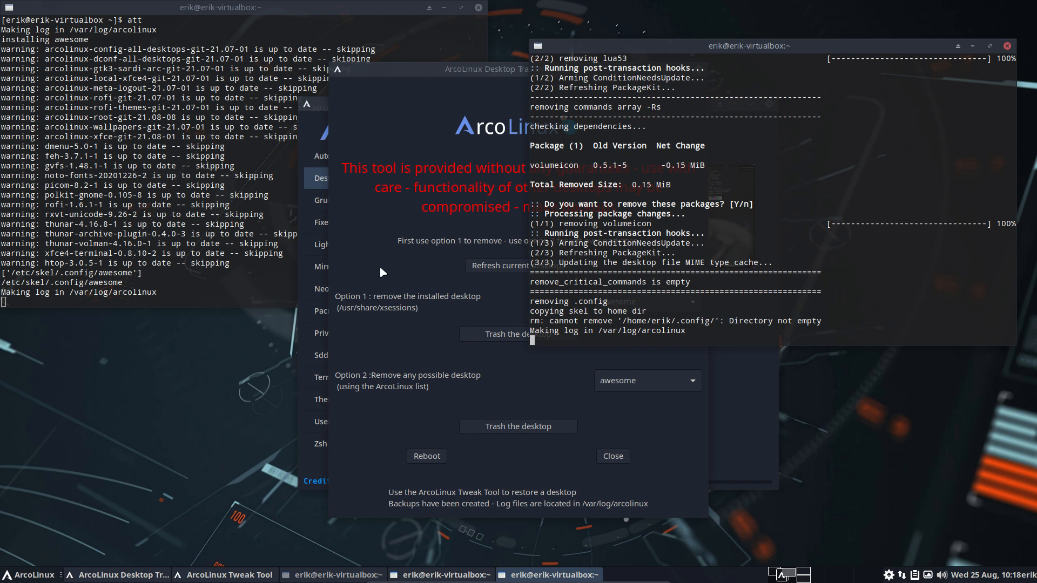
{"action": "left_click", "coordinate": [420, 262]}
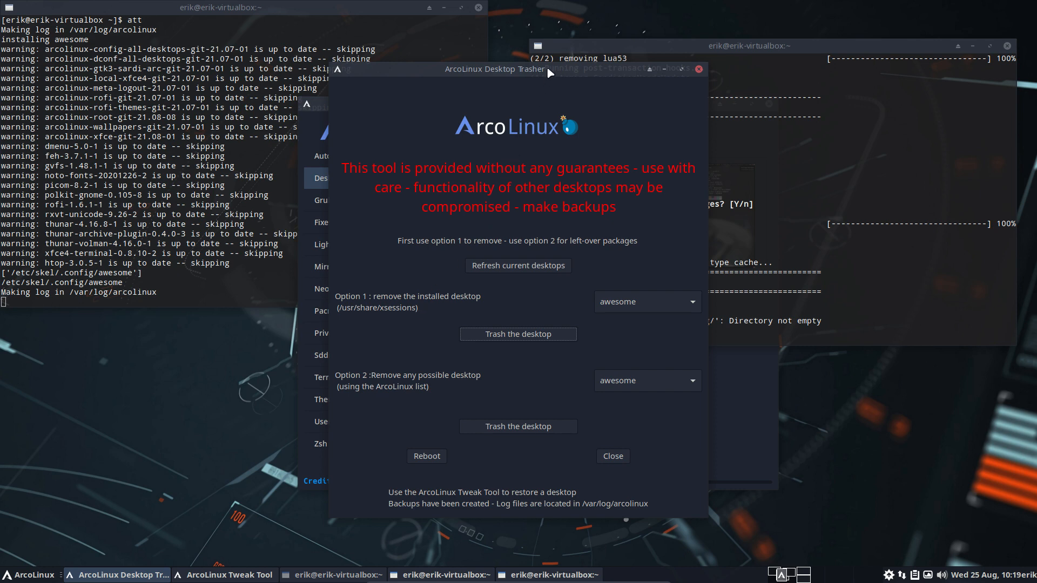
{"action": "left_click_drag", "start_coordinate": [547, 70], "coordinate": [675, 135]}
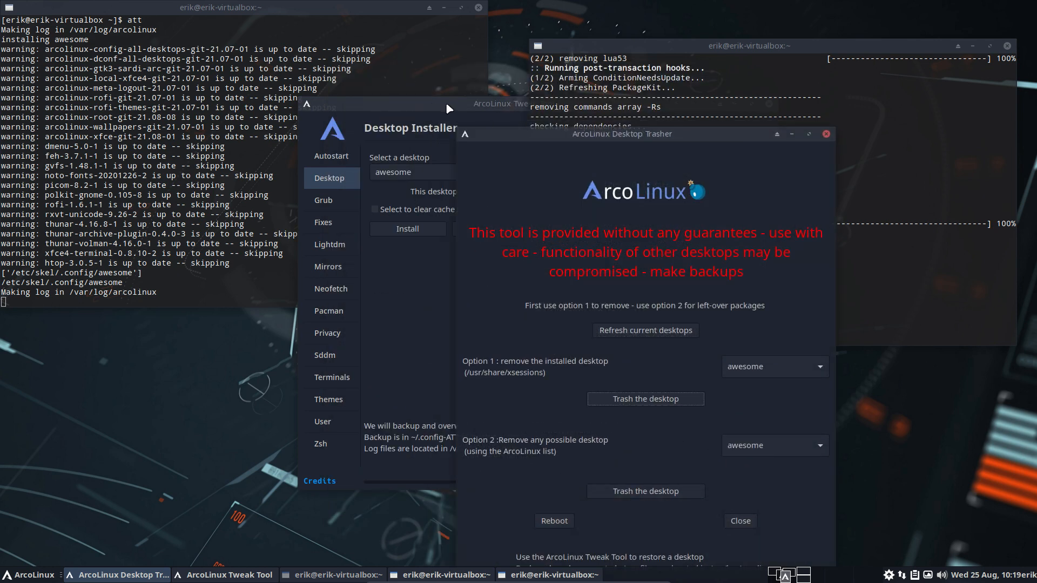
{"action": "left_click_drag", "start_coordinate": [446, 102], "coordinate": [222, 117]}
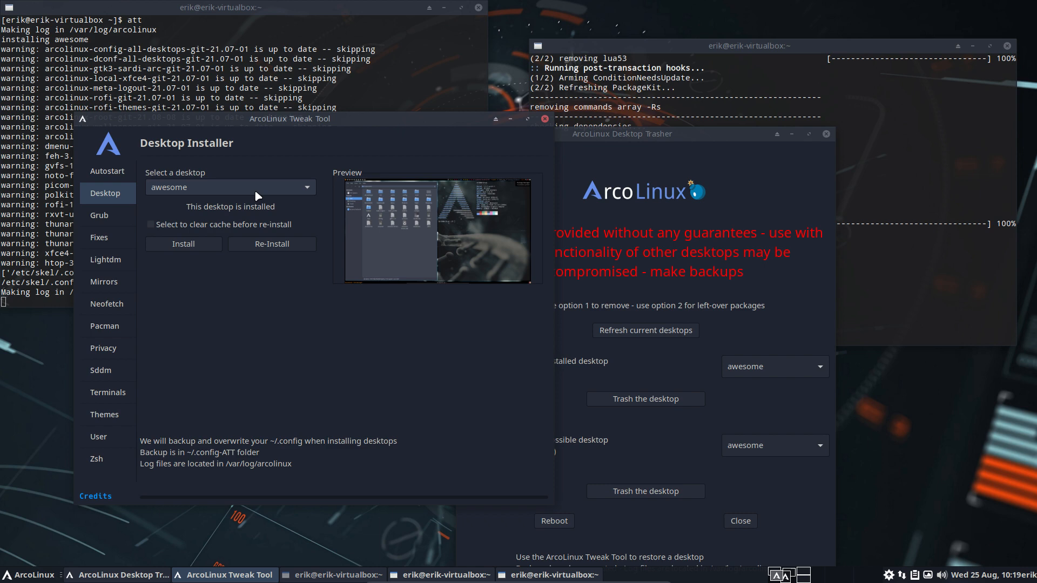
{"action": "left_click", "coordinate": [661, 208]}
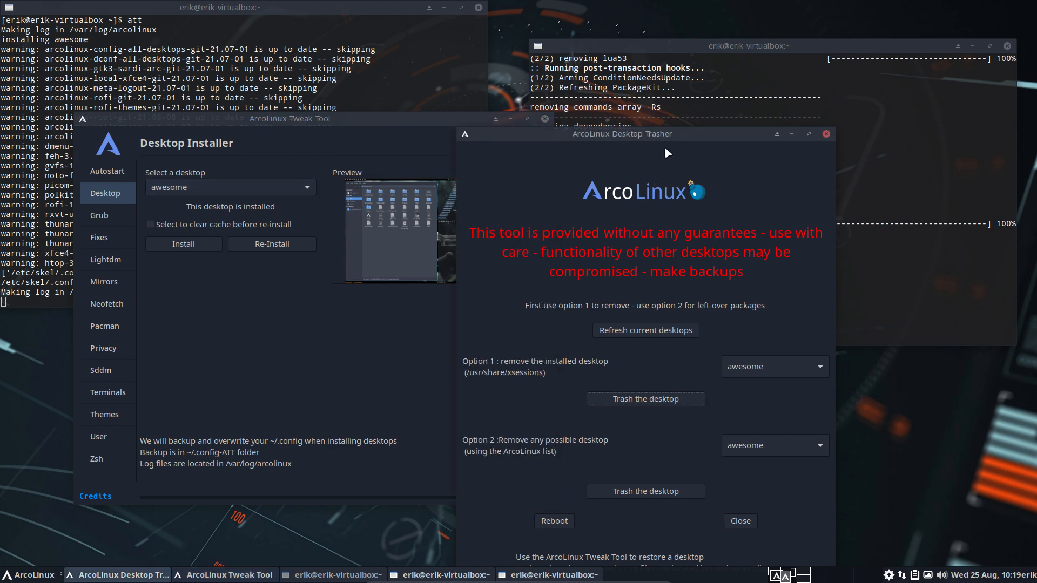
{"action": "left_click_drag", "start_coordinate": [674, 134], "coordinate": [704, 81]}
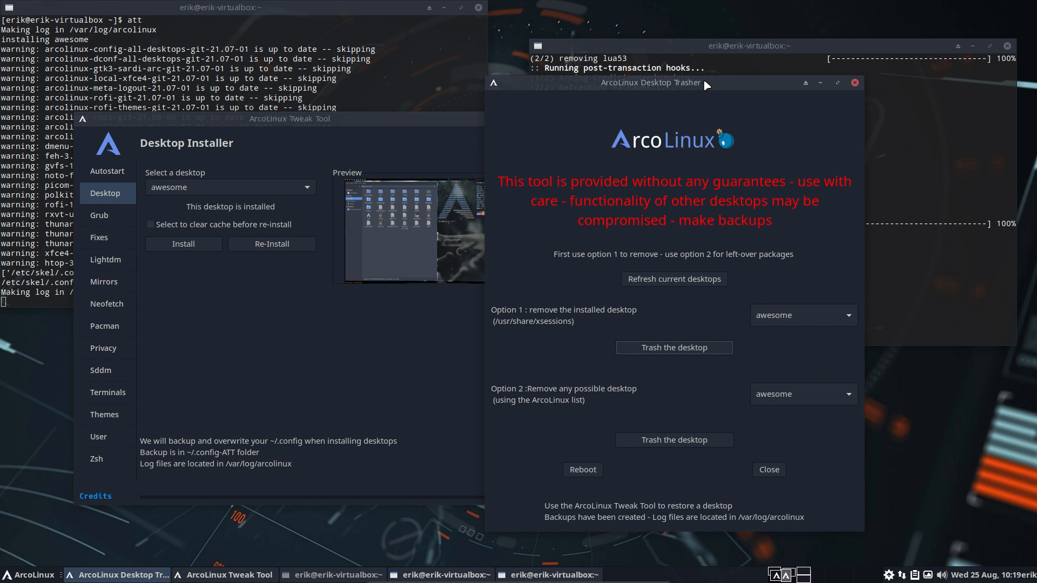
{"action": "left_click", "coordinate": [309, 188]}
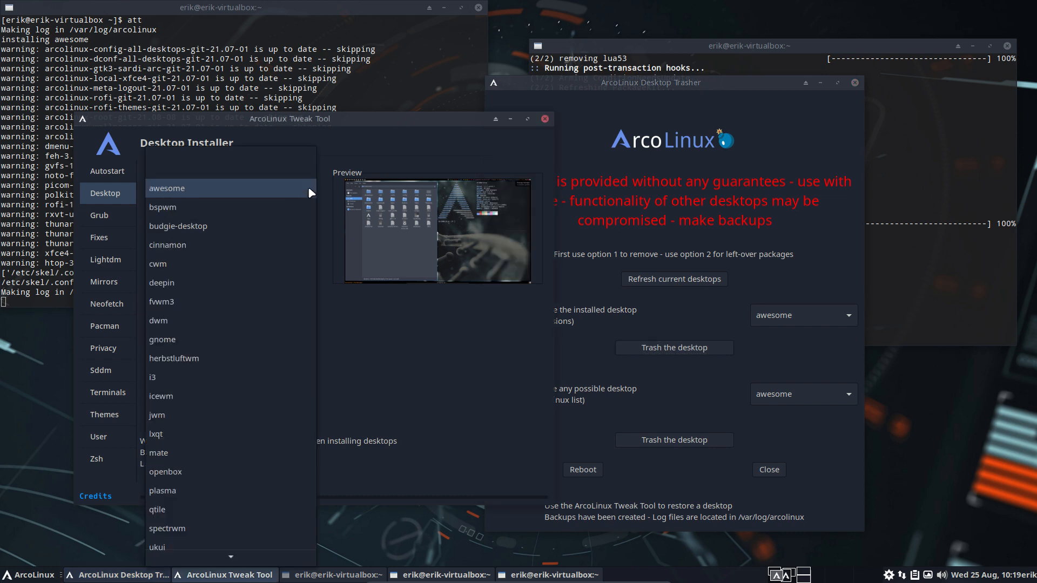
{"action": "scroll", "coordinate": [264, 353], "scroll_direction": "down", "scroll_amount": 1}
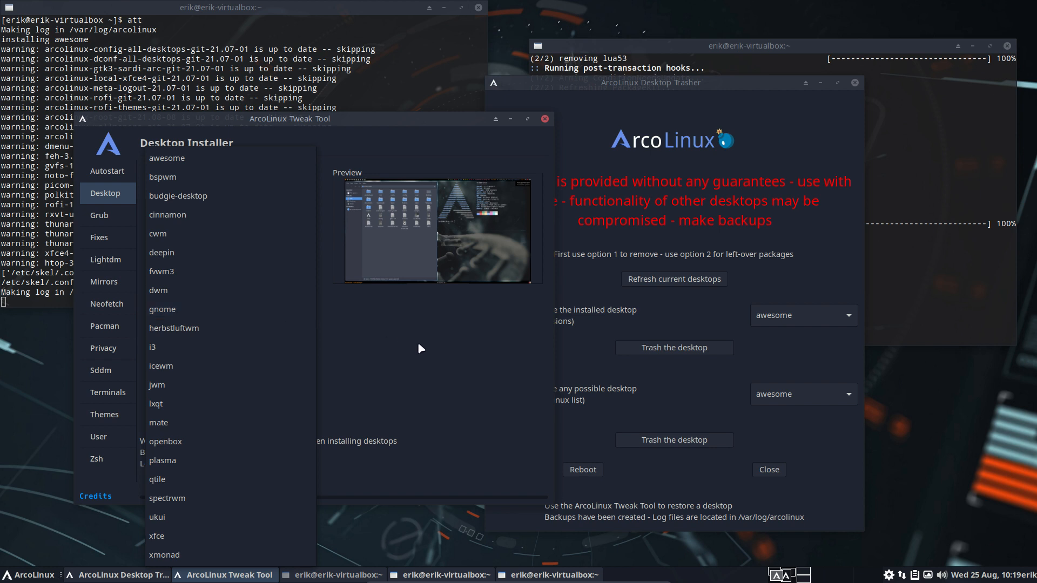
{"action": "left_click", "coordinate": [654, 188]}
{"action": "left_click", "coordinate": [655, 187]}
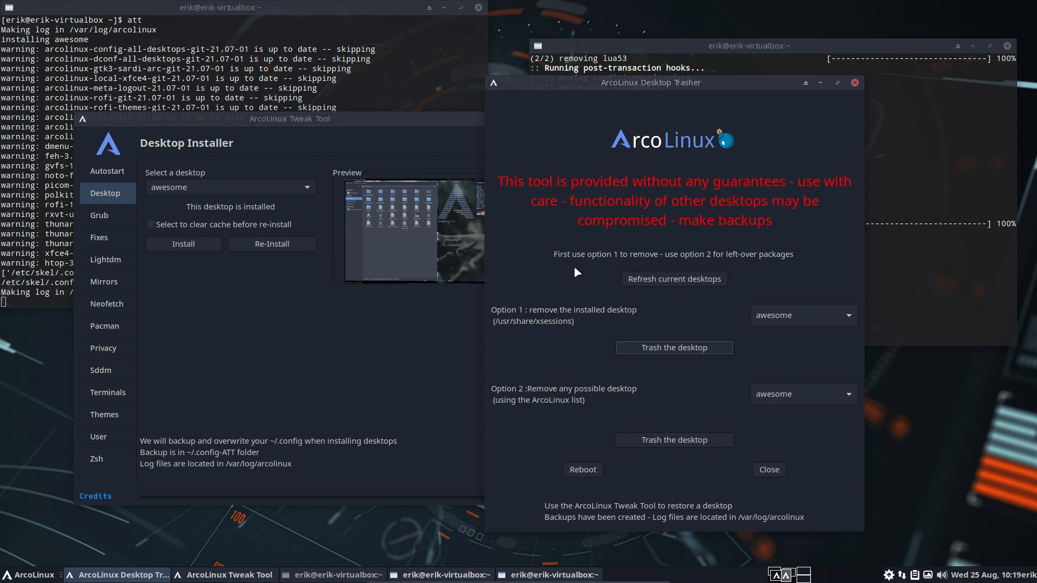
{"action": "left_click", "coordinate": [808, 578]}
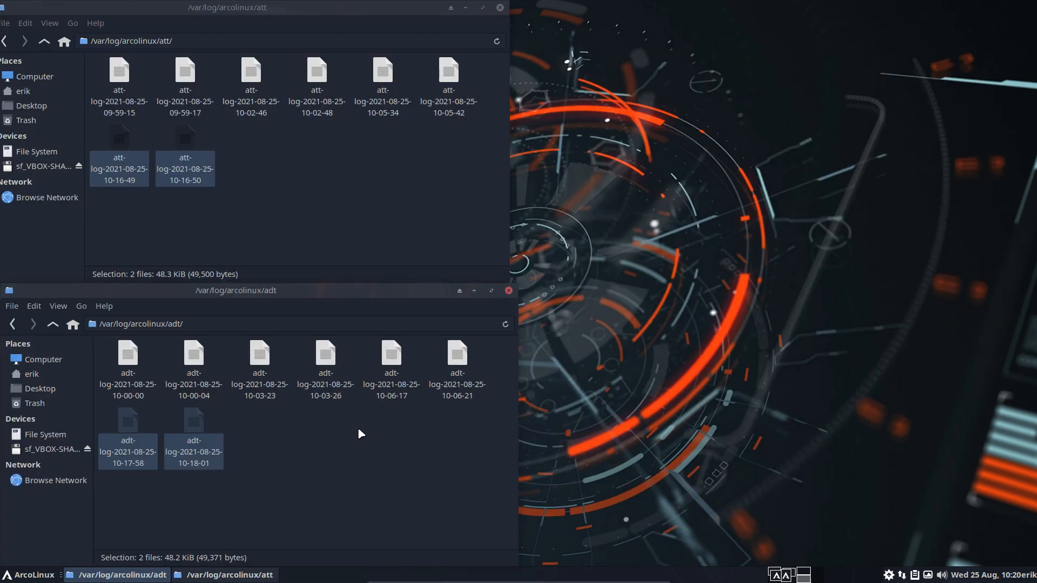
Deselect the two highlighted adt log files in the /var/log/arcolinux/adt folder.
{"action": "left_click", "coordinate": [125, 502]}
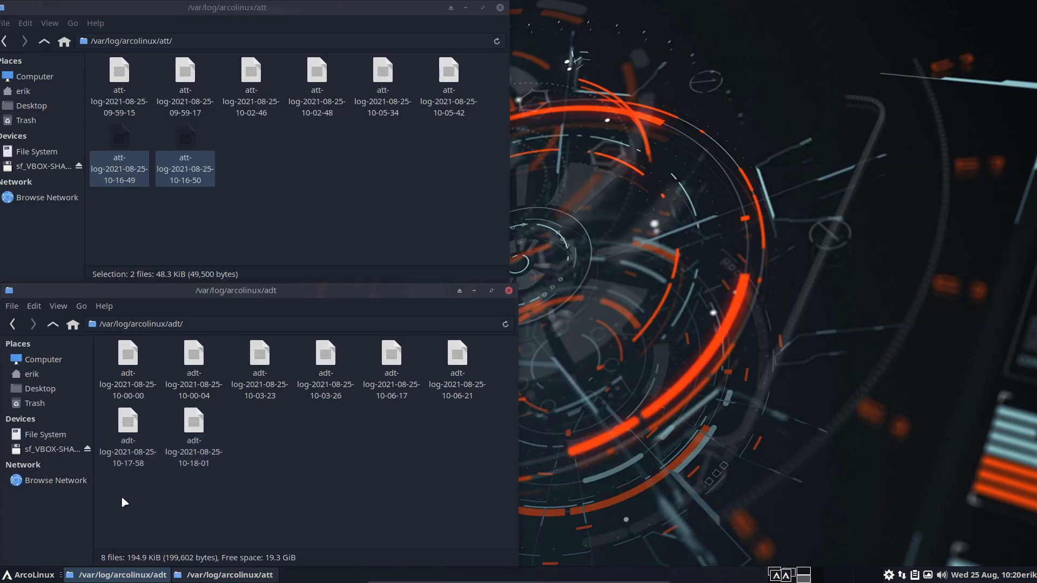